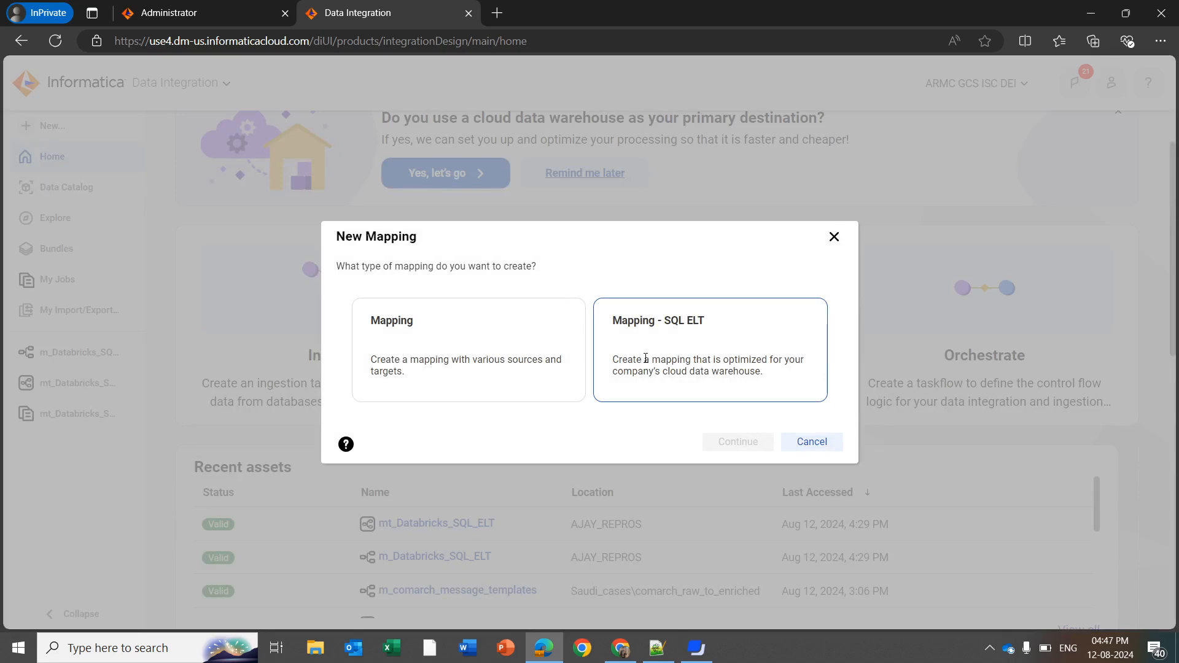
- Start a new Mapping - SQL ELT with Databricks as the cloud platform
{"action": "left_click", "coordinate": [646, 359]}
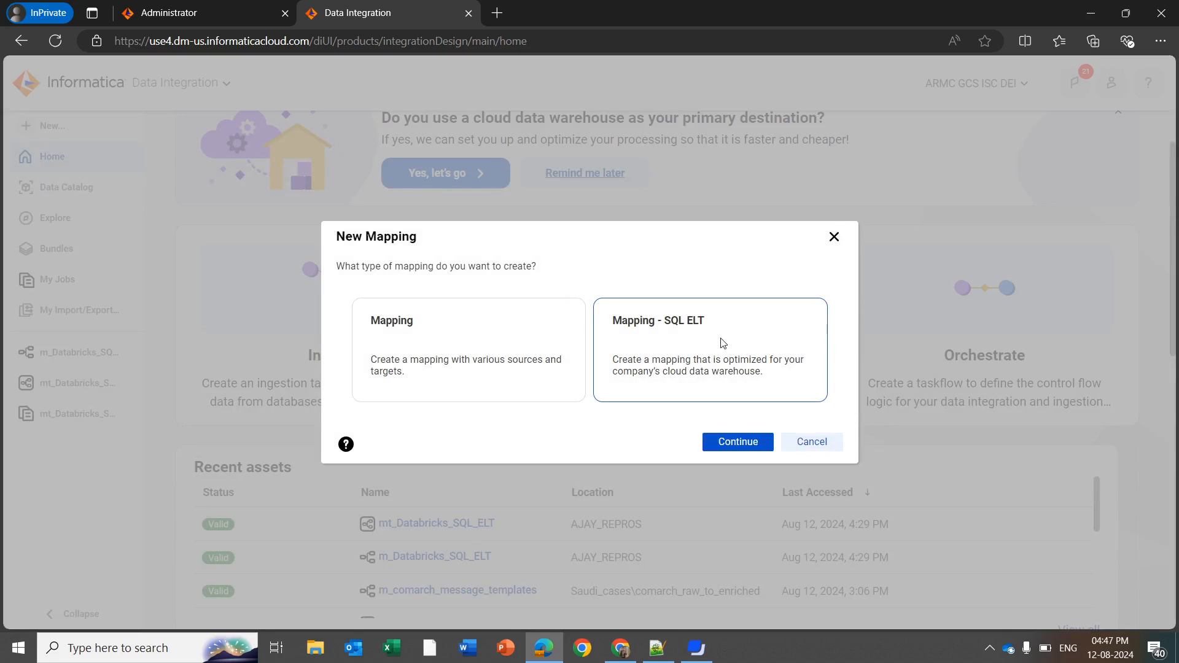
{"action": "left_click", "coordinate": [746, 443]}
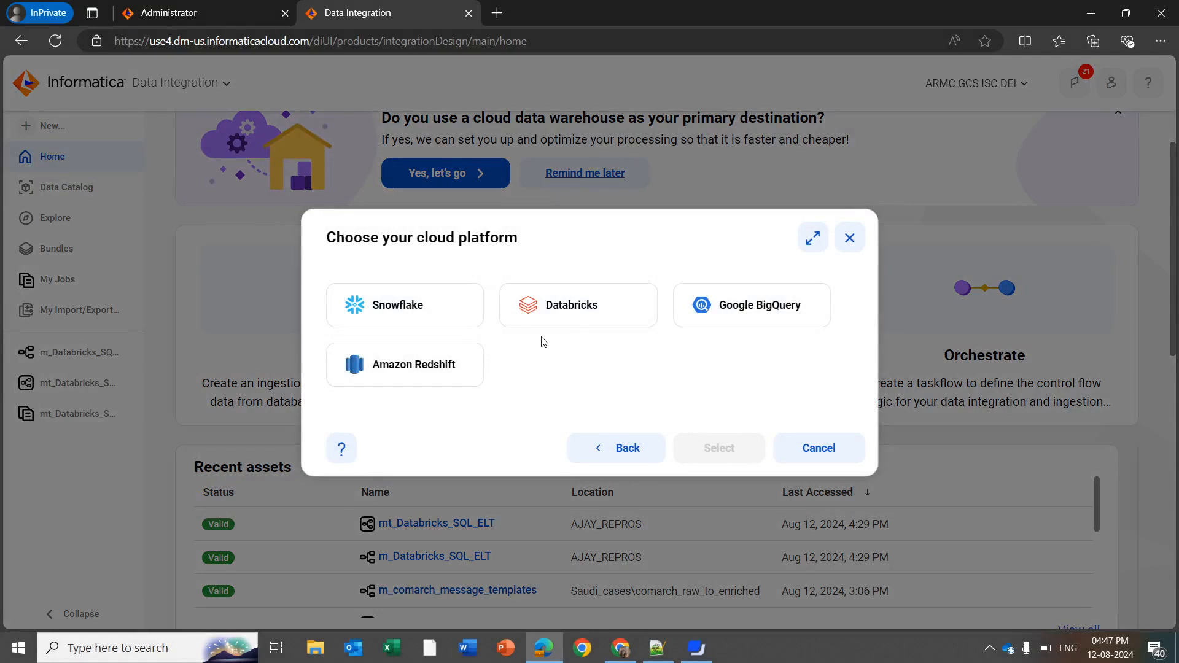
{"action": "left_click", "coordinate": [575, 317]}
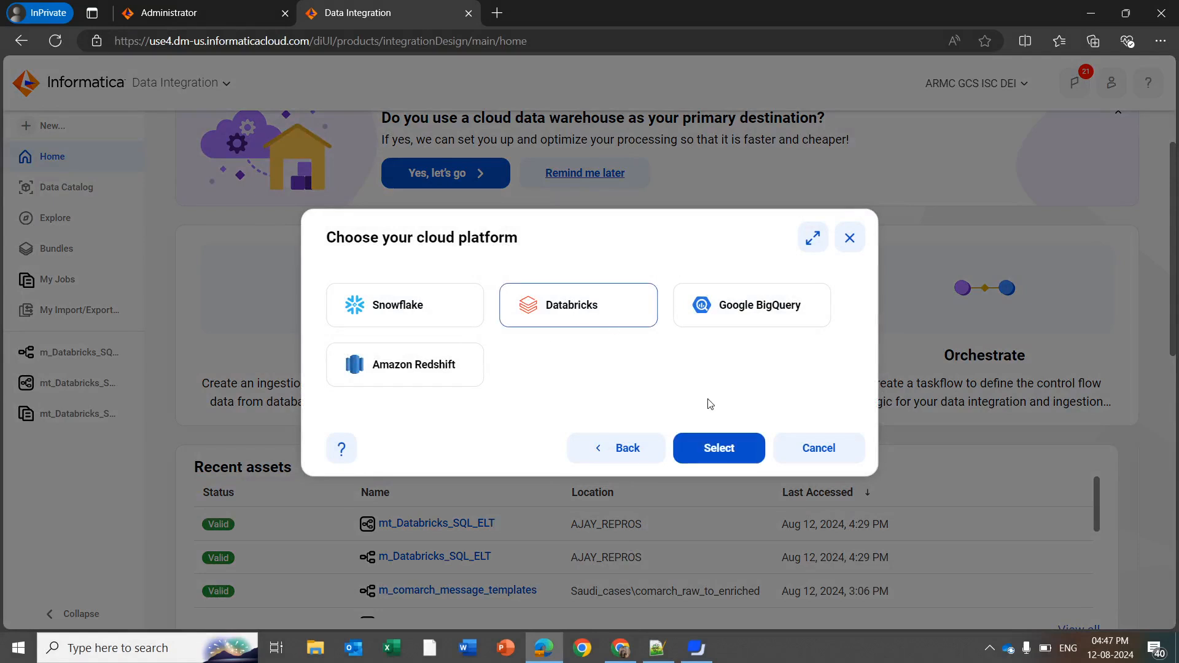
{"action": "left_click", "coordinate": [708, 450]}
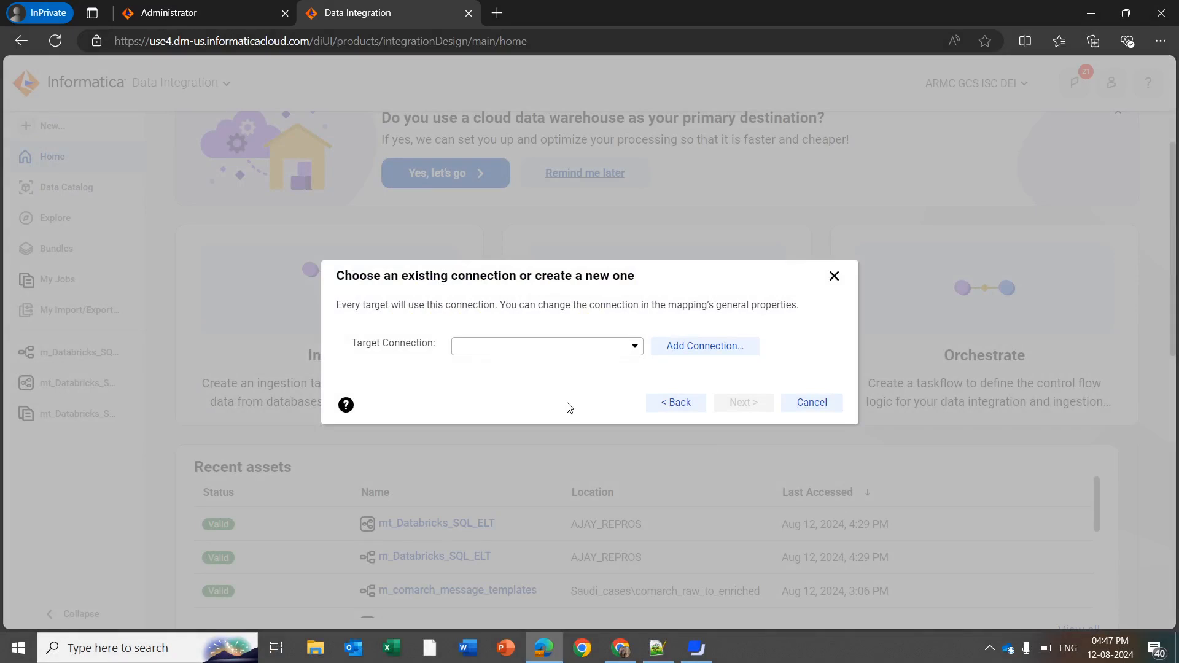
- Find the SQL warehouse connection by searching for "databricks_SQLWa", set it as the target connection, and create the mapping
{"action": "left_click", "coordinate": [605, 349]}
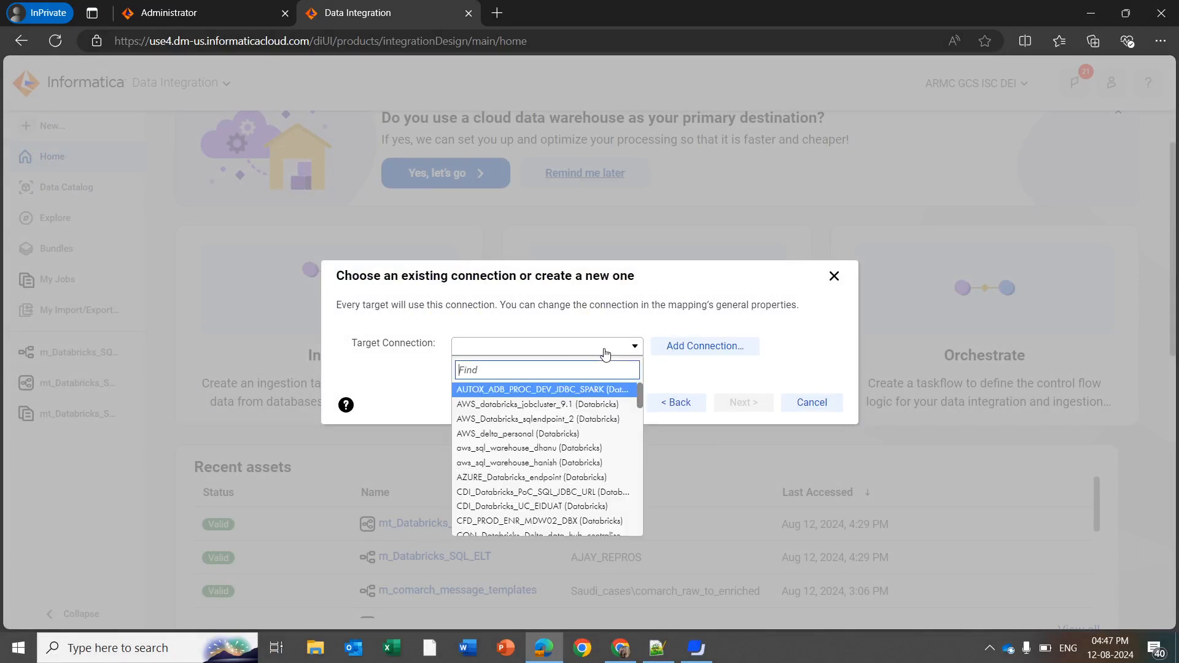
{"action": "type", "text": "databricks_SQL"}
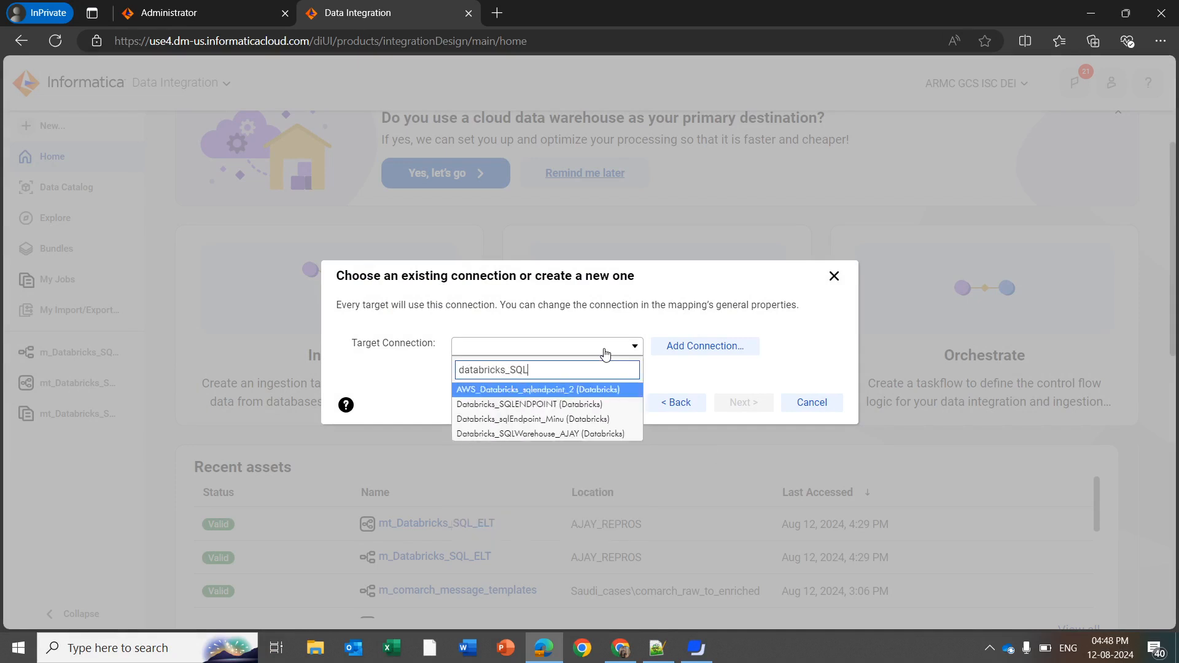
{"action": "type", "text": "Wa"}
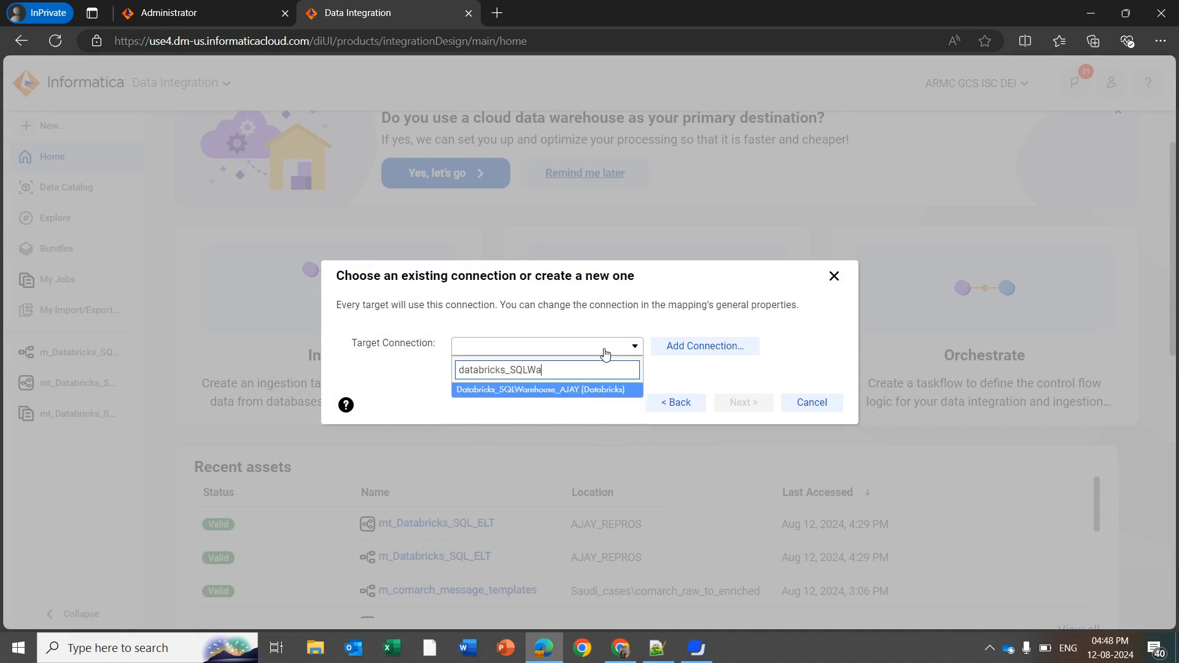
{"action": "left_click", "coordinate": [590, 391]}
{"action": "left_click", "coordinate": [737, 412]}
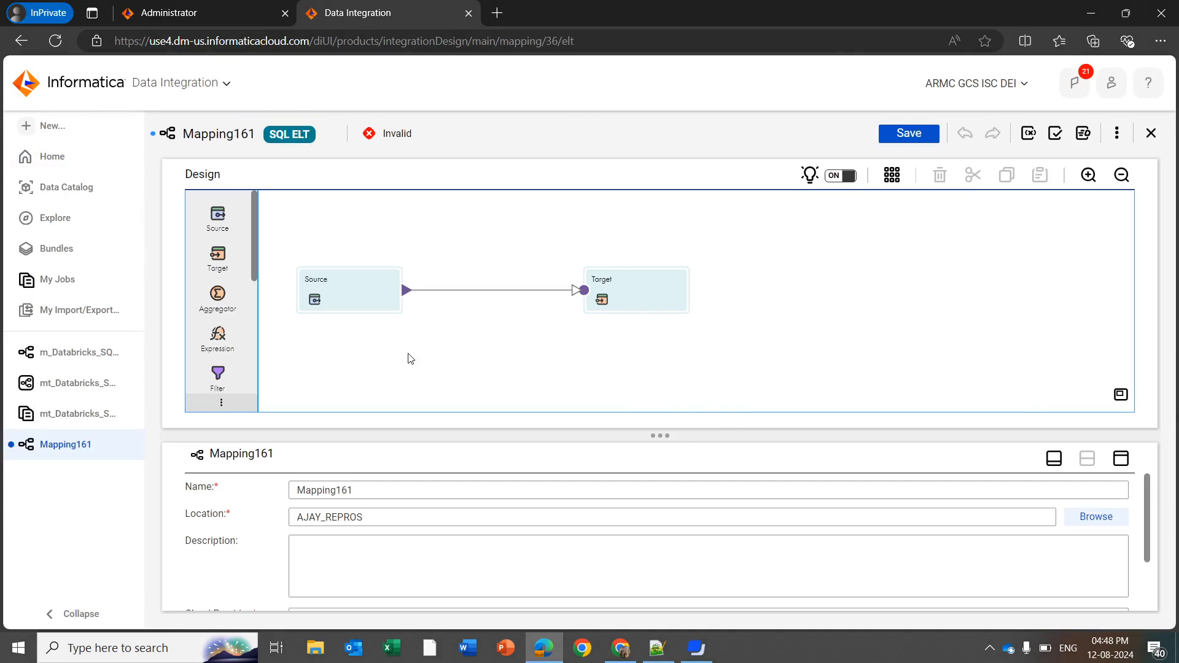
- Examine the connection and target type settings of the Target transformation in the new mapping
{"action": "left_click", "coordinate": [630, 282]}
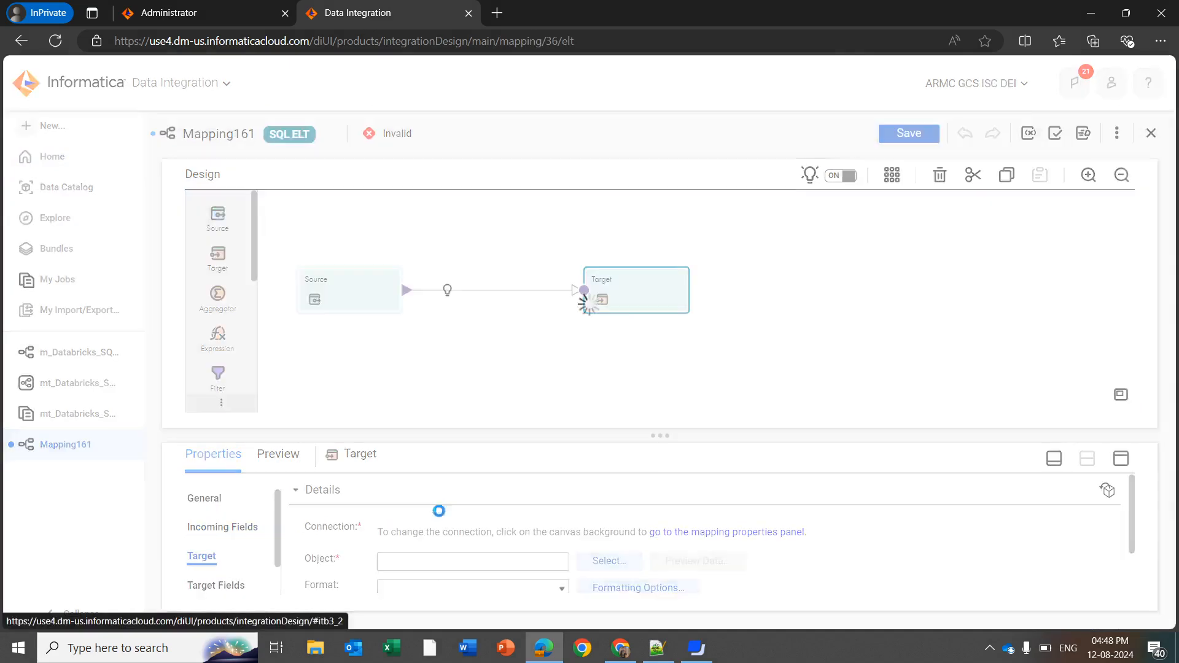
{"action": "scroll", "coordinate": [479, 572], "scroll_direction": "down", "scroll_amount": 1}
{"action": "scroll", "coordinate": [484, 559], "scroll_direction": "up", "scroll_amount": 1}
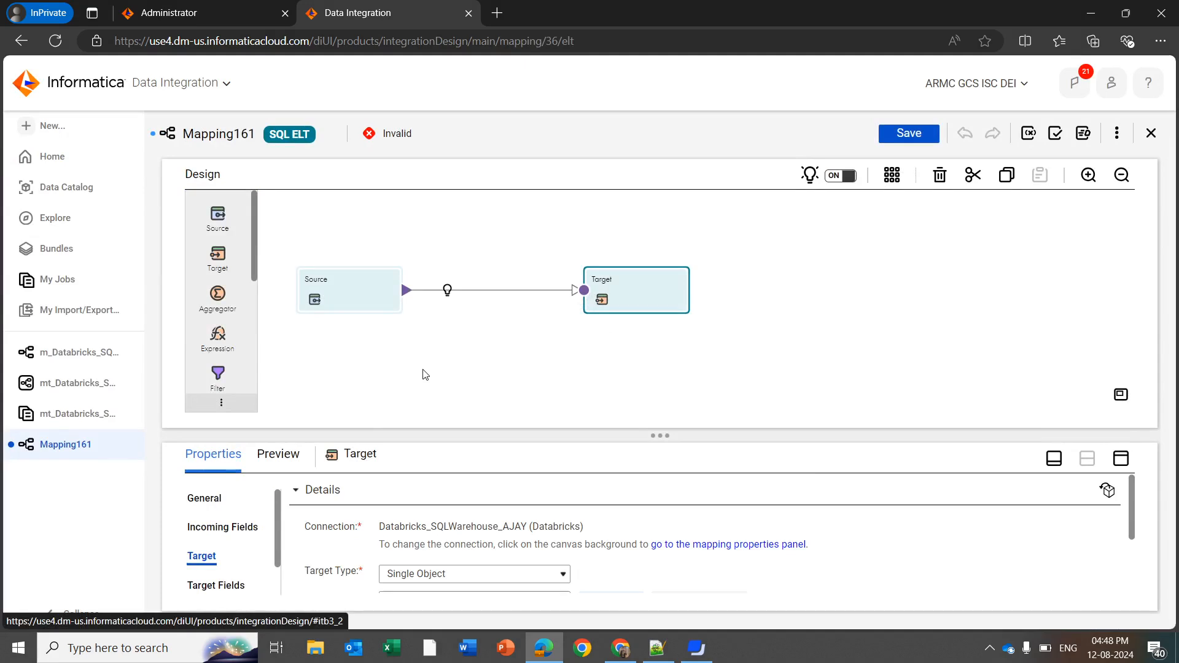
- Browse the connections offered for the Source transformation without choosing one, and check its remaining source settings
{"action": "left_click", "coordinate": [350, 315]}
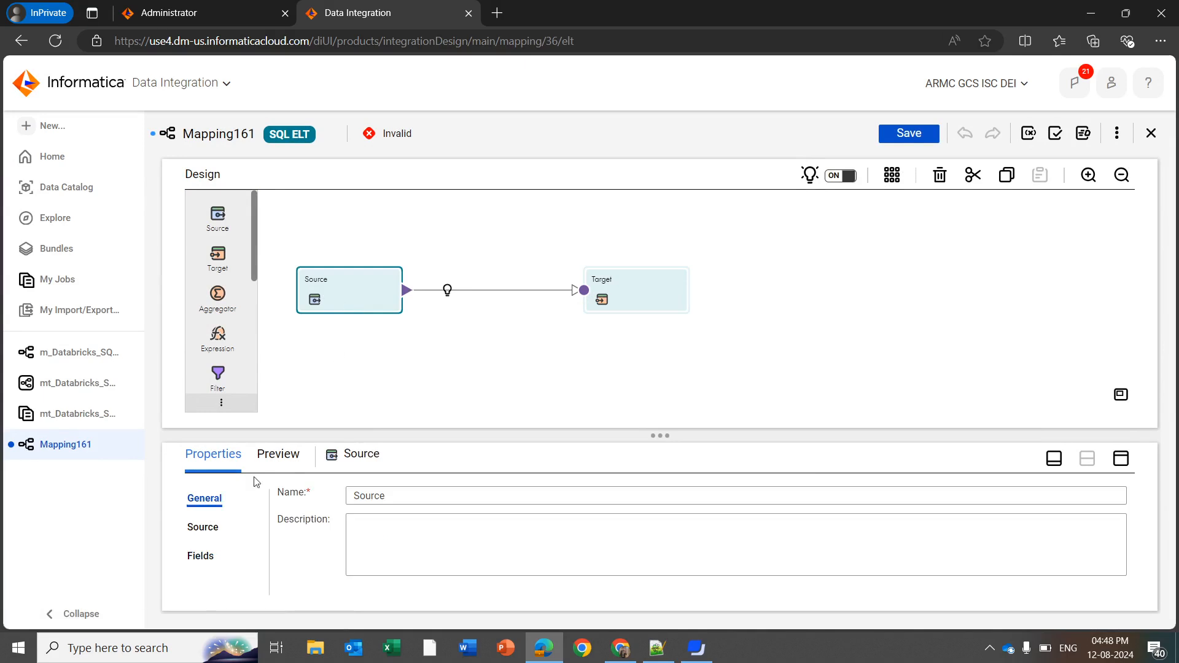
{"action": "left_click", "coordinate": [213, 534]}
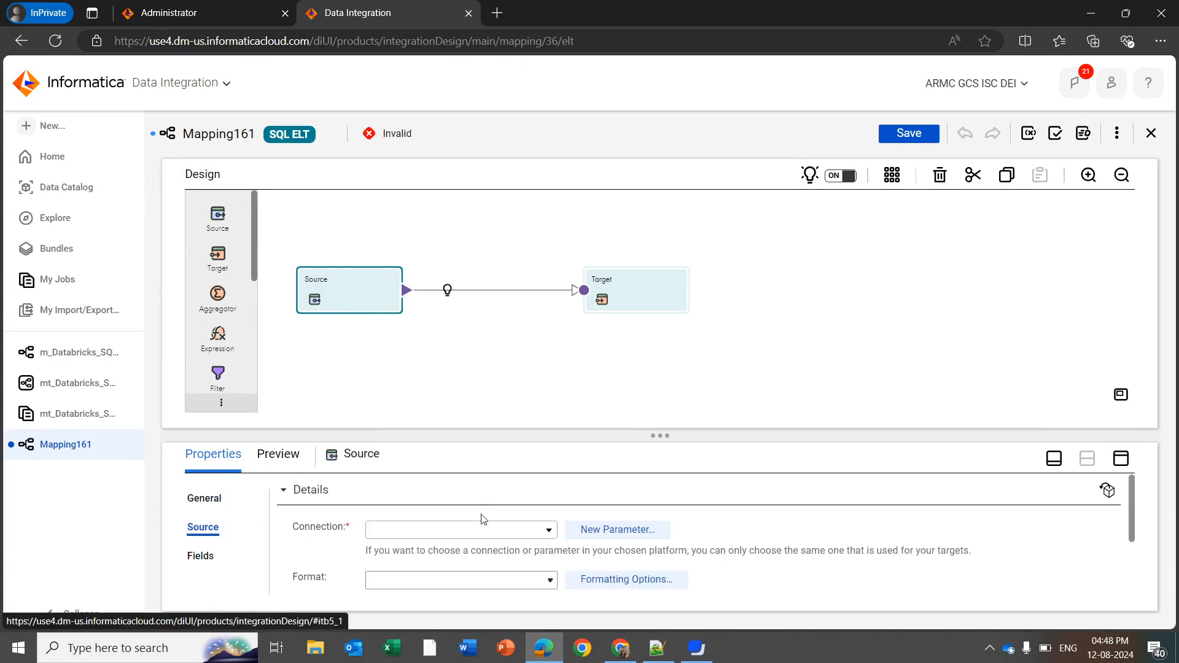
{"action": "left_click", "coordinate": [521, 538]}
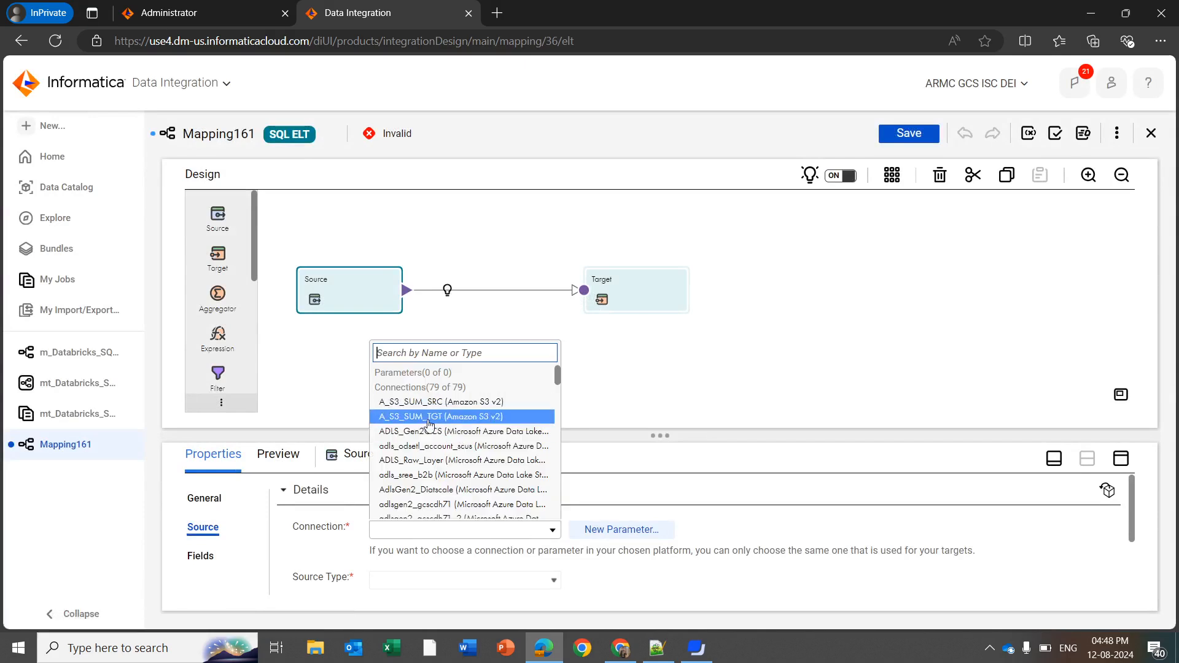
{"action": "scroll", "coordinate": [423, 420], "scroll_direction": "down", "scroll_amount": 8}
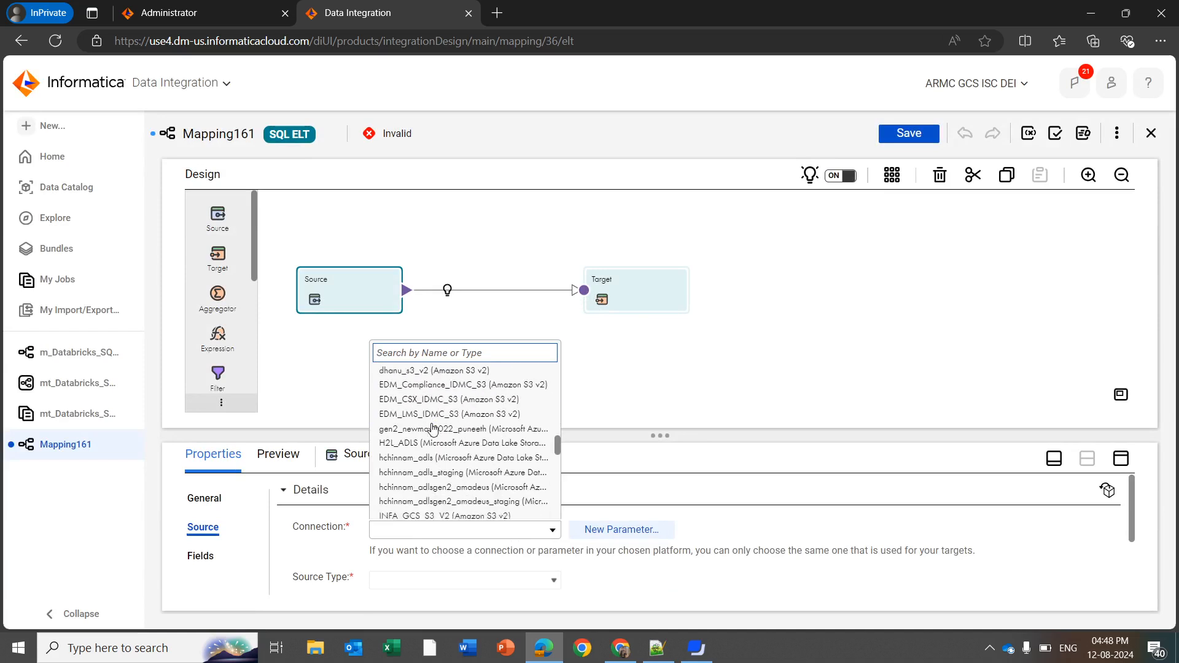
{"action": "scroll", "coordinate": [433, 428], "scroll_direction": "down", "scroll_amount": 3}
{"action": "left_click", "coordinate": [636, 385]}
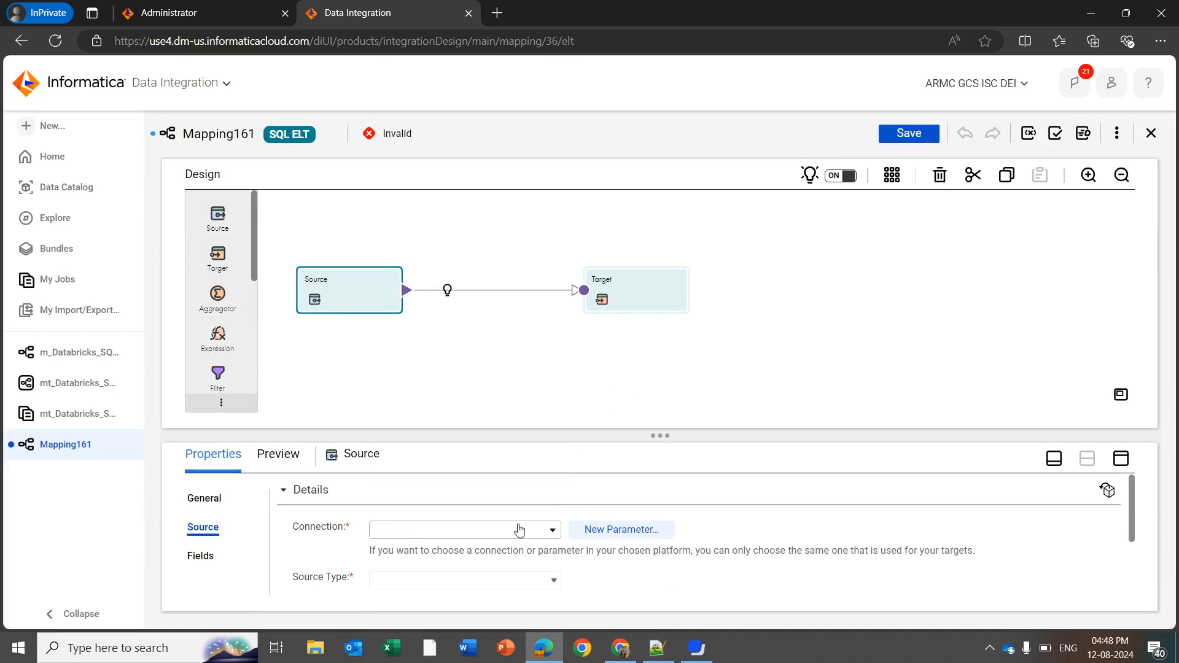
{"action": "scroll", "coordinate": [447, 529], "scroll_direction": "down", "scroll_amount": 2}
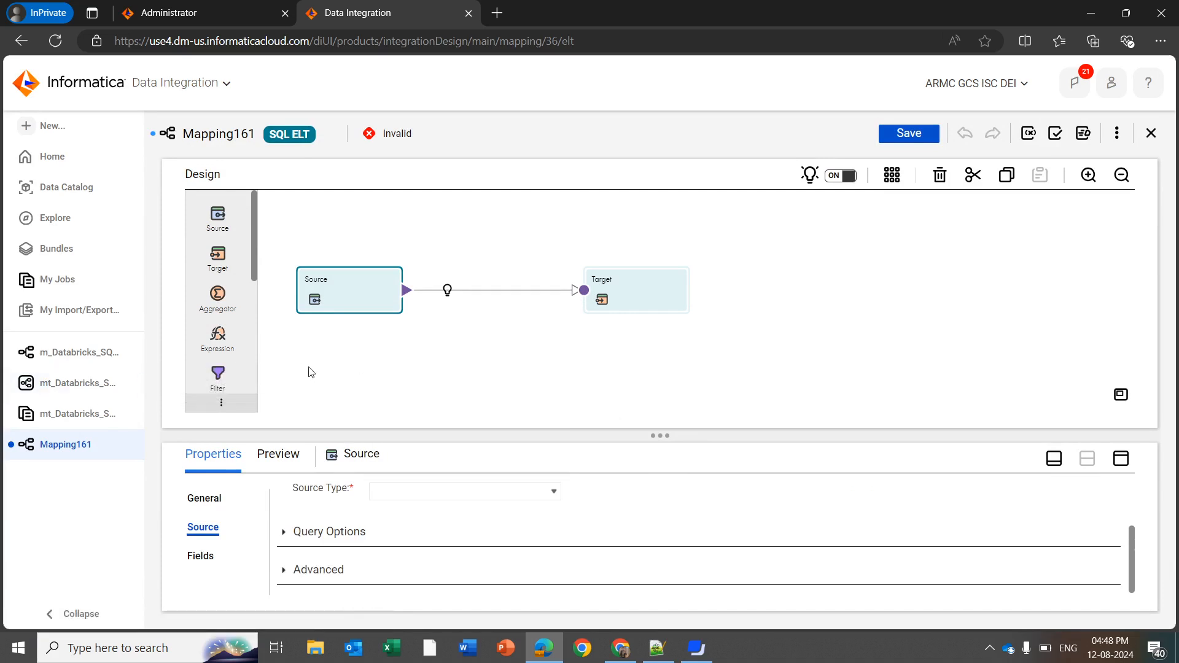
- Open the existing m_Databricks_SQL_ELT mapping and examine its Target's connection, object and operation
{"action": "left_click", "coordinate": [78, 366]}
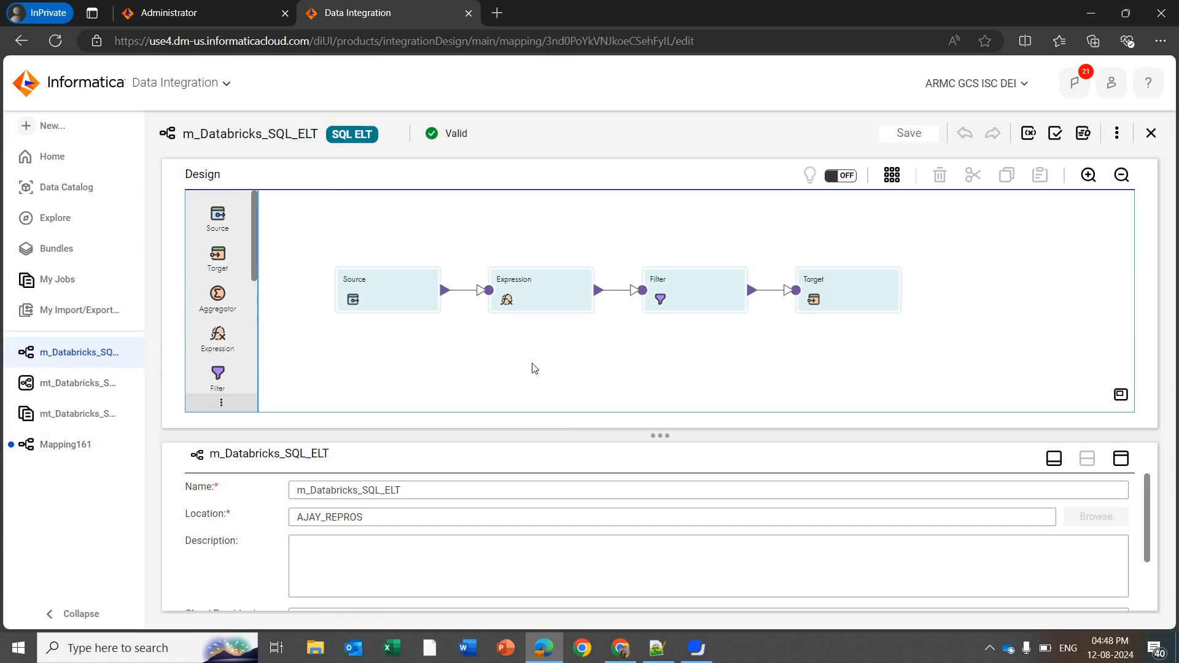
{"action": "left_click", "coordinate": [875, 308]}
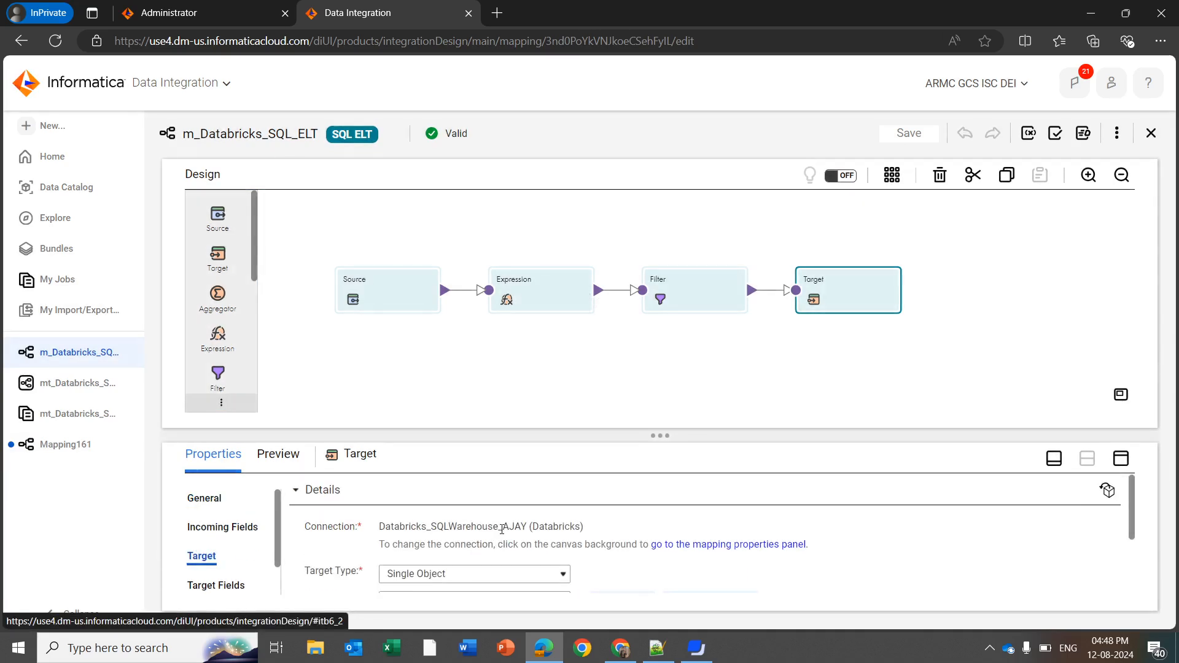
{"action": "scroll", "coordinate": [500, 529], "scroll_direction": "down", "scroll_amount": 3}
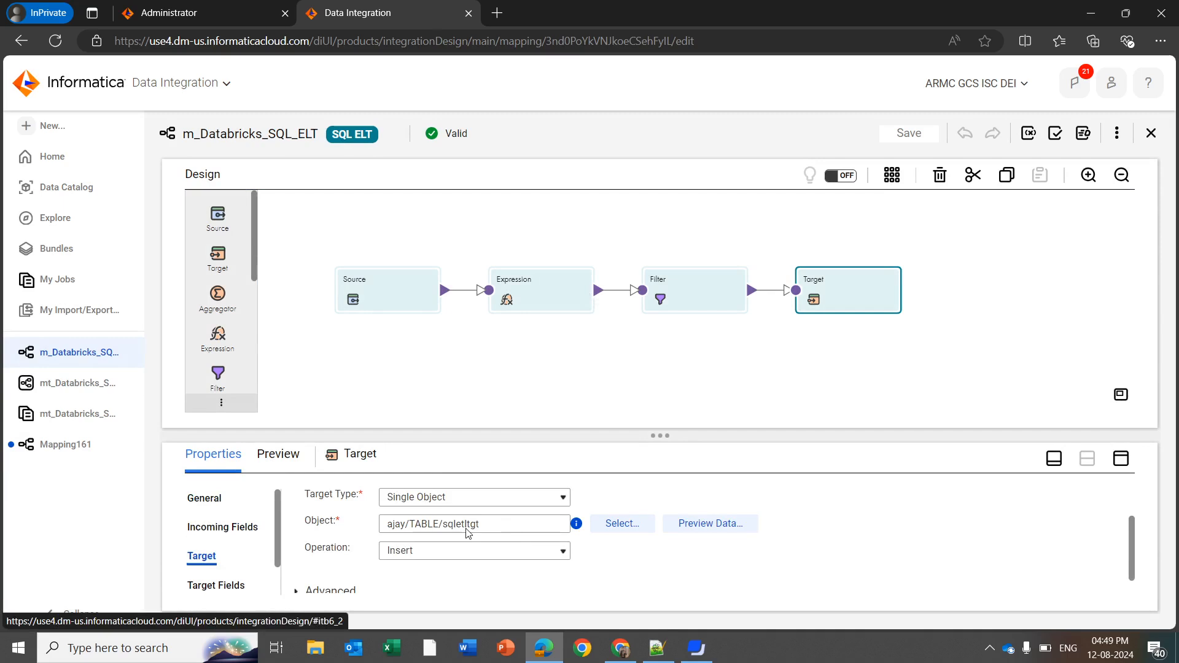
- Examine the connection, source type and object of the Source transformation in m_Databricks_SQL_ELT
{"action": "left_click", "coordinate": [379, 316]}
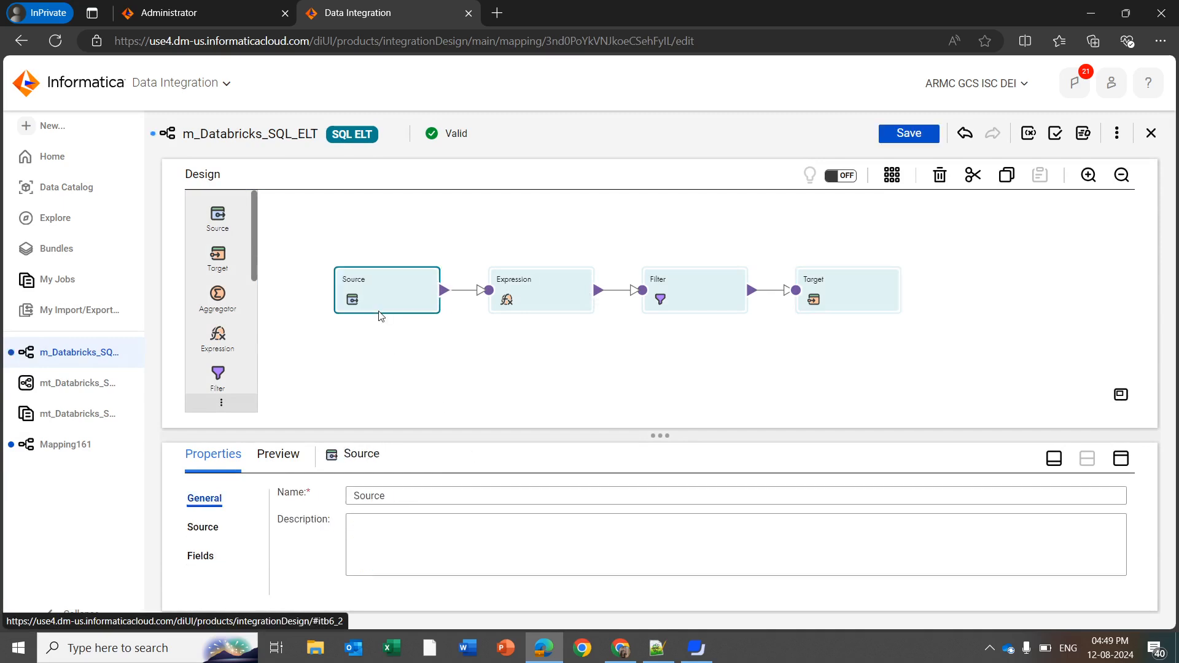
{"action": "left_click", "coordinate": [202, 527]}
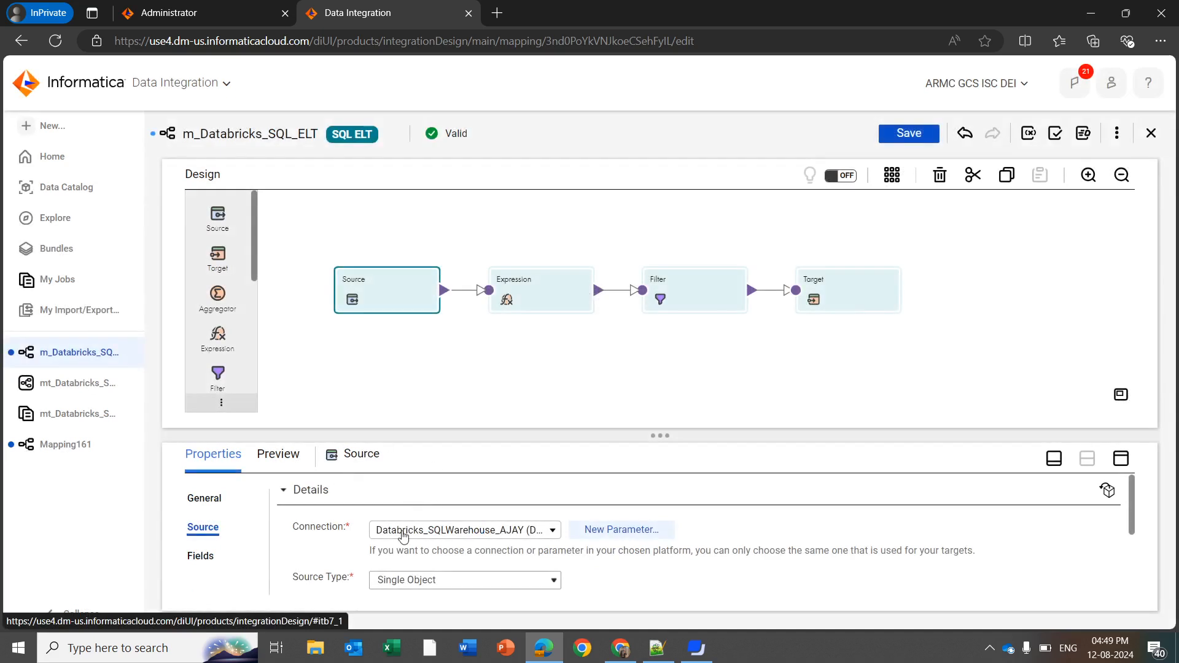
{"action": "scroll", "coordinate": [476, 513], "scroll_direction": "down", "scroll_amount": 2}
{"action": "scroll", "coordinate": [456, 518], "scroll_direction": "up", "scroll_amount": 3}
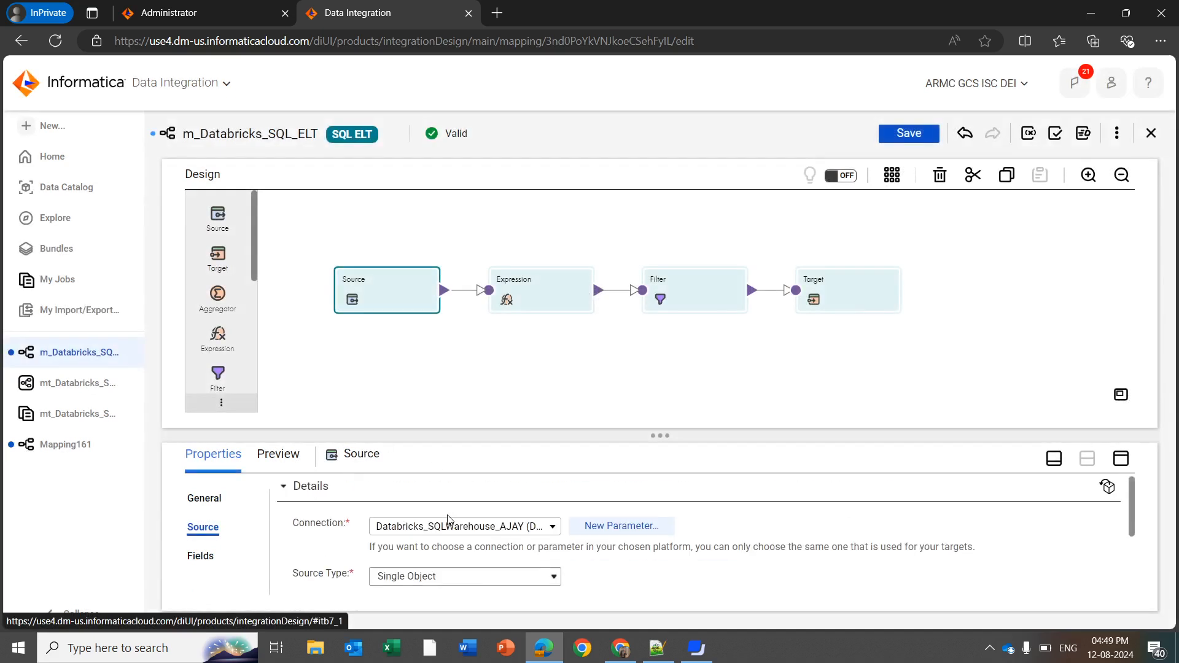
{"action": "scroll", "coordinate": [454, 522], "scroll_direction": "down", "scroll_amount": 3}
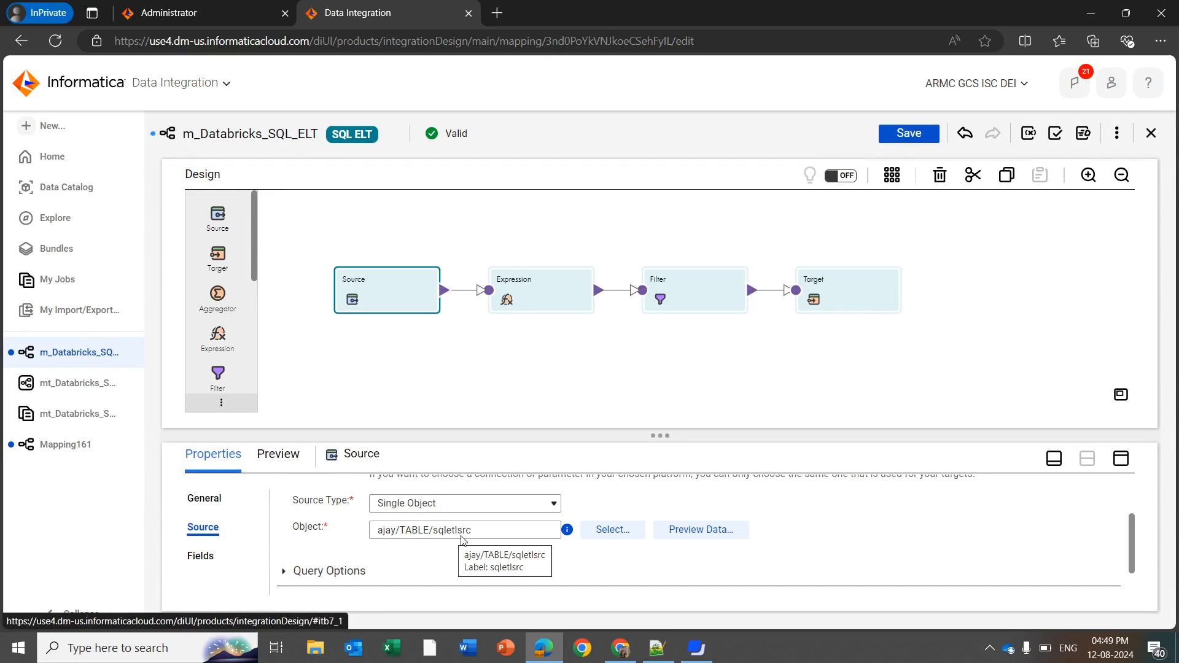
{"action": "left_click", "coordinate": [607, 358]}
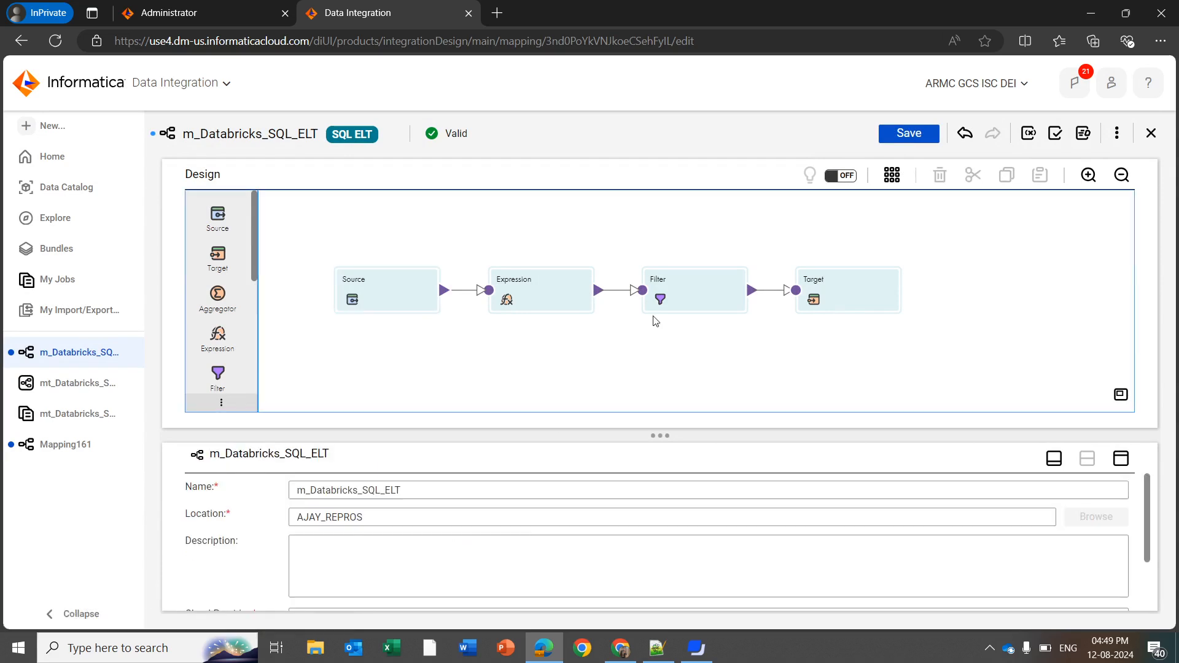
- Examine the field expressions in the Expression transformation and the condition in the Filter transformation
{"action": "left_click", "coordinate": [538, 310]}
{"action": "left_click", "coordinate": [209, 563]}
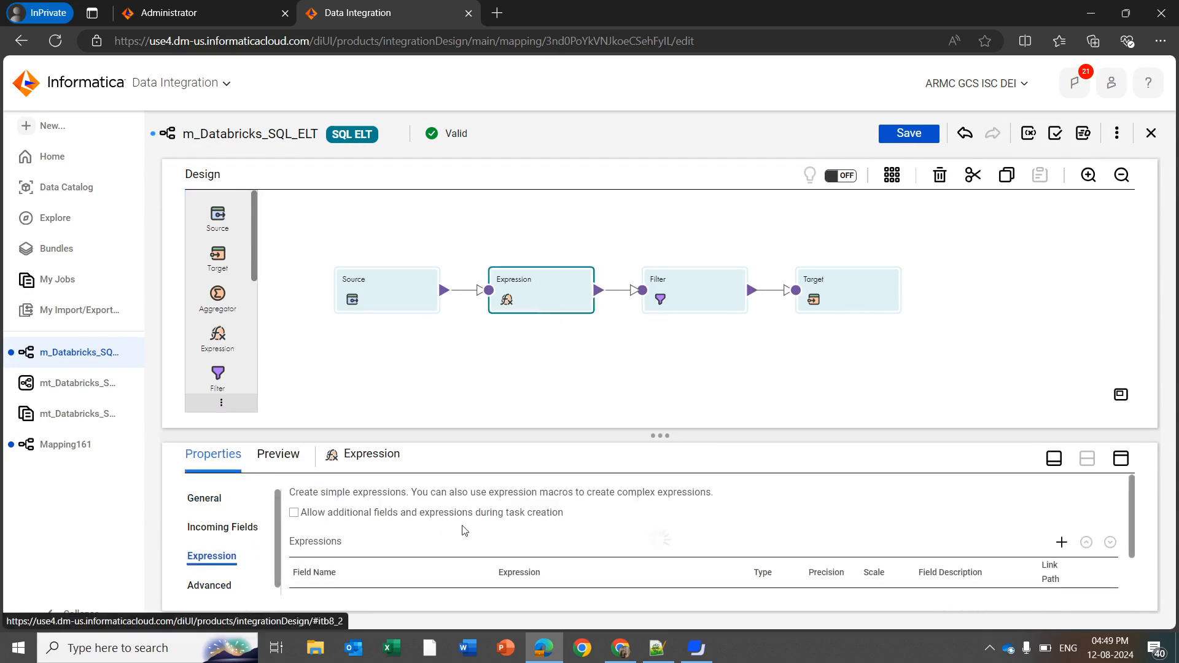
{"action": "scroll", "coordinate": [523, 524], "scroll_direction": "down", "scroll_amount": 1}
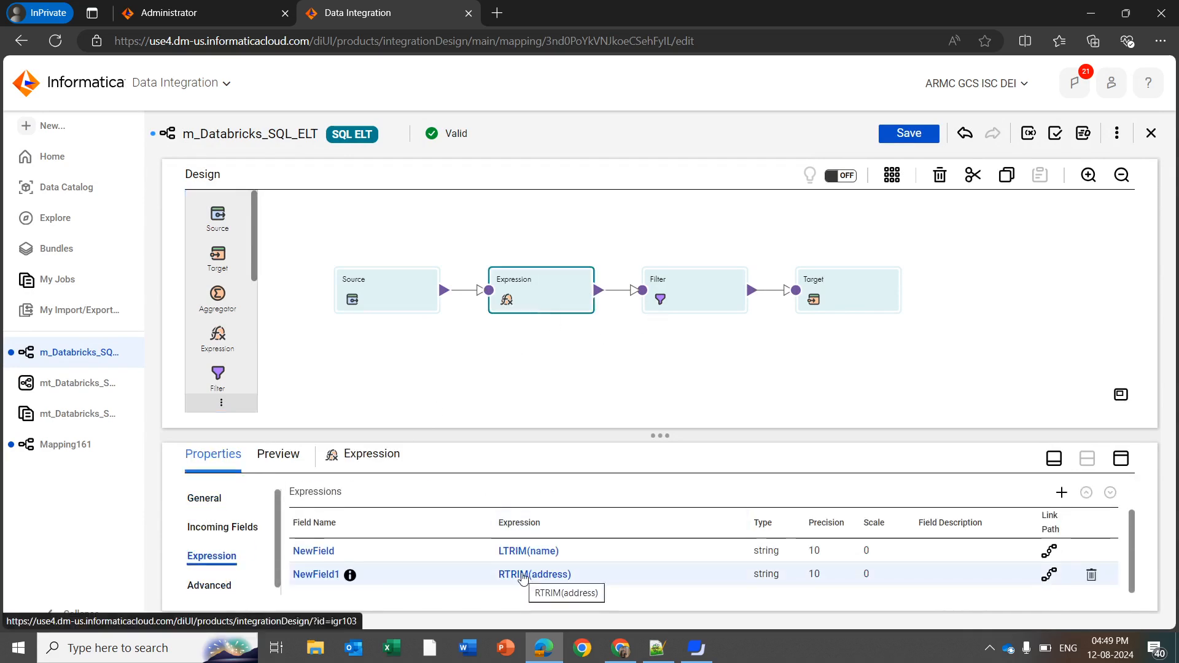
{"action": "left_click", "coordinate": [671, 310]}
{"action": "left_click", "coordinate": [198, 556]}
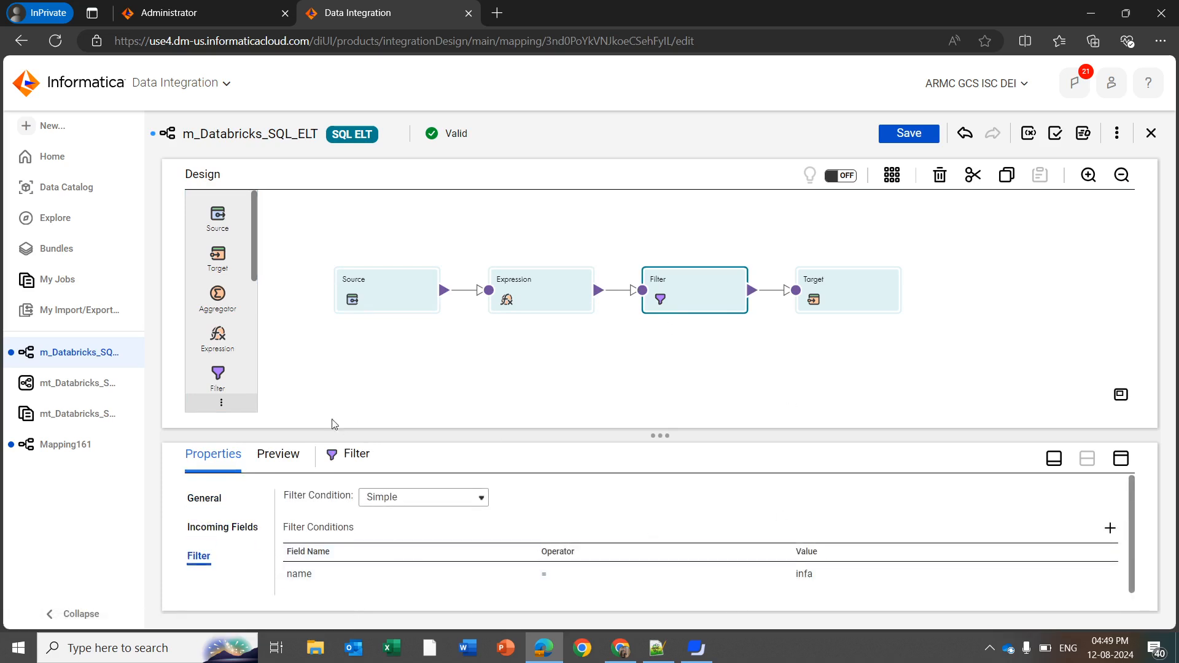
- Check the Target transformation's connection, and the cloud provider and target connection in the mapping's general properties
{"action": "left_click", "coordinate": [811, 306]}
{"action": "left_click", "coordinate": [201, 555]}
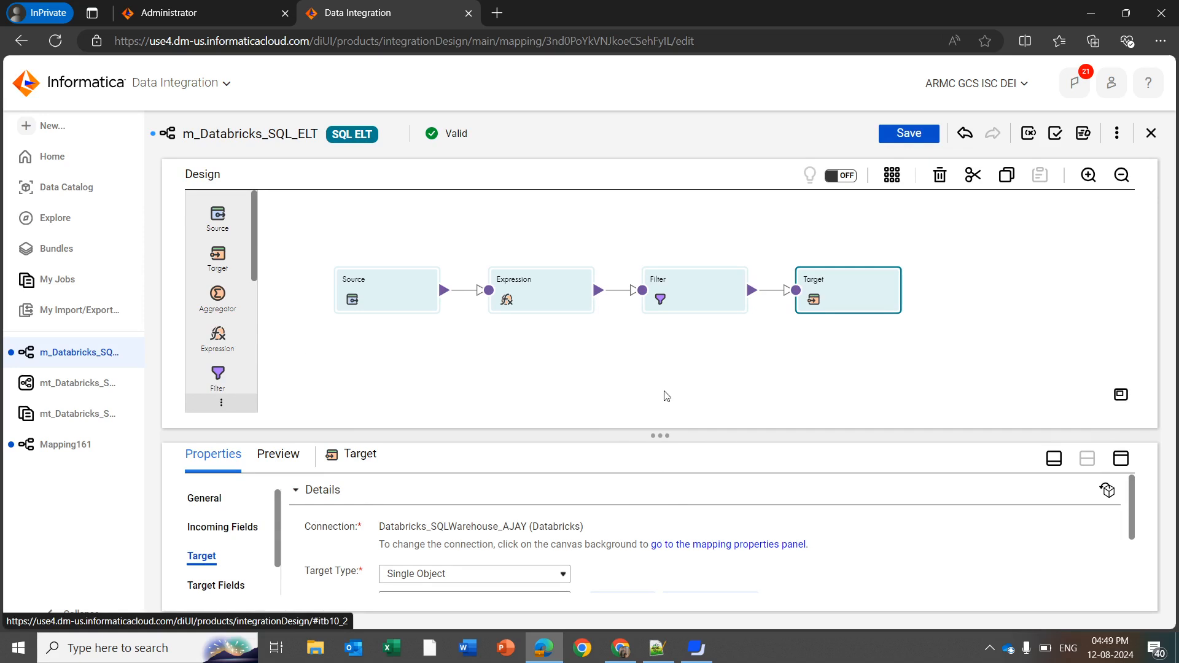
{"action": "left_click", "coordinate": [745, 364]}
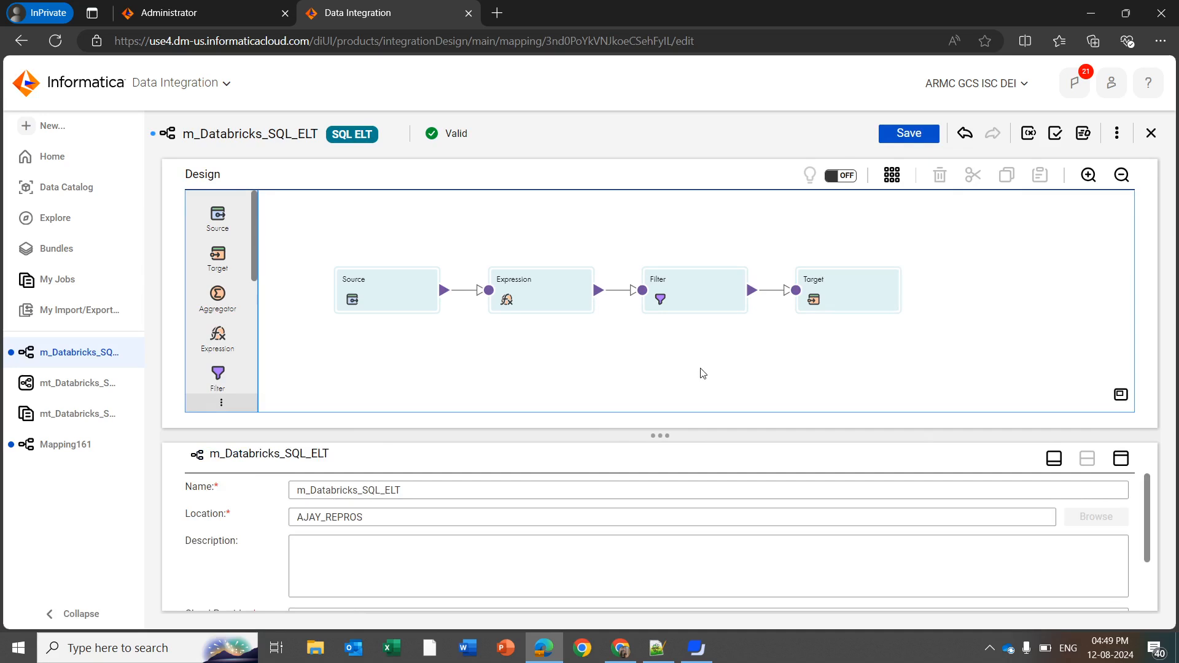
{"action": "scroll", "coordinate": [264, 528], "scroll_direction": "down", "scroll_amount": 3}
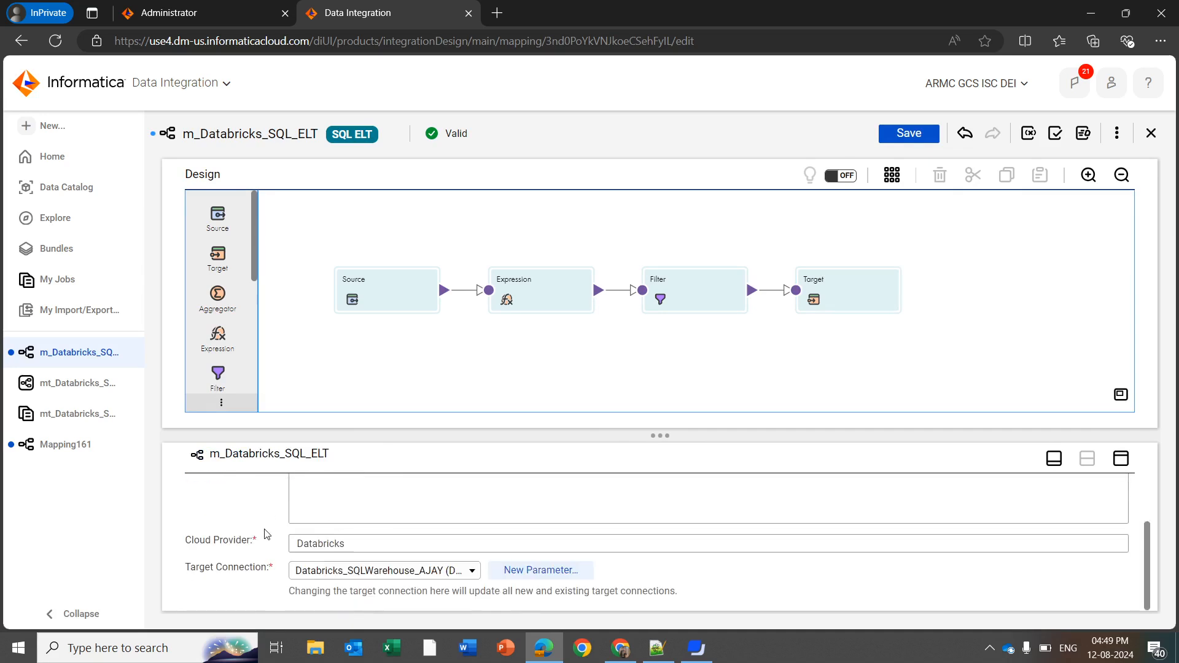
{"action": "triple_click", "coordinate": [238, 578]}
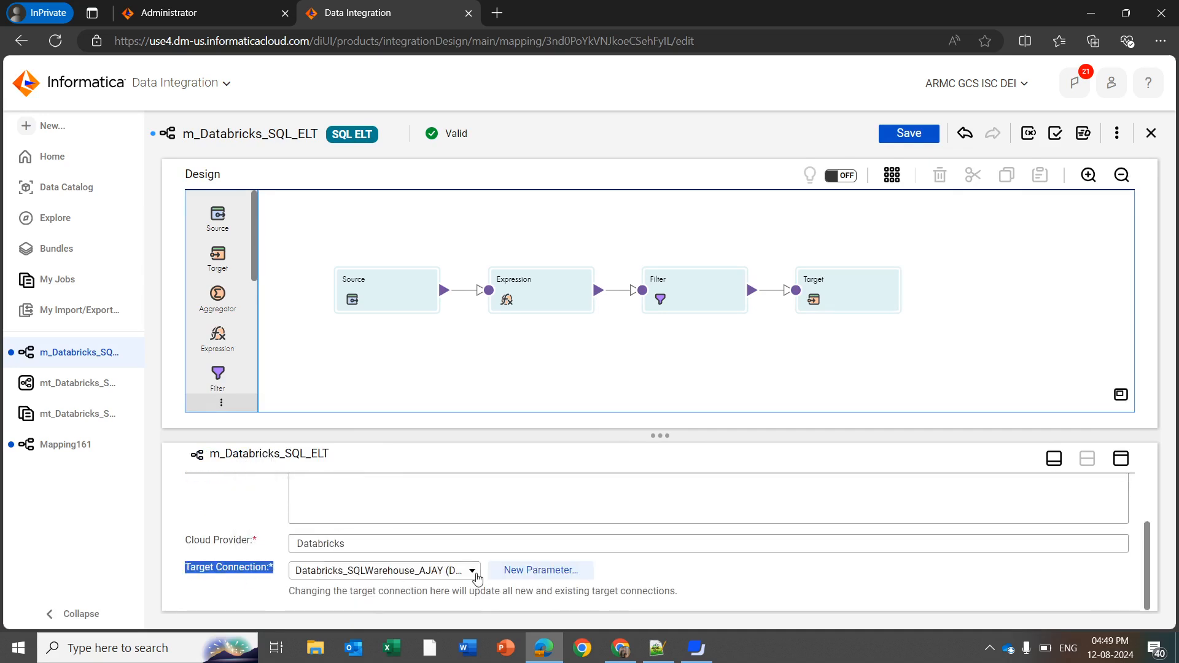
{"action": "left_click", "coordinate": [529, 365]}
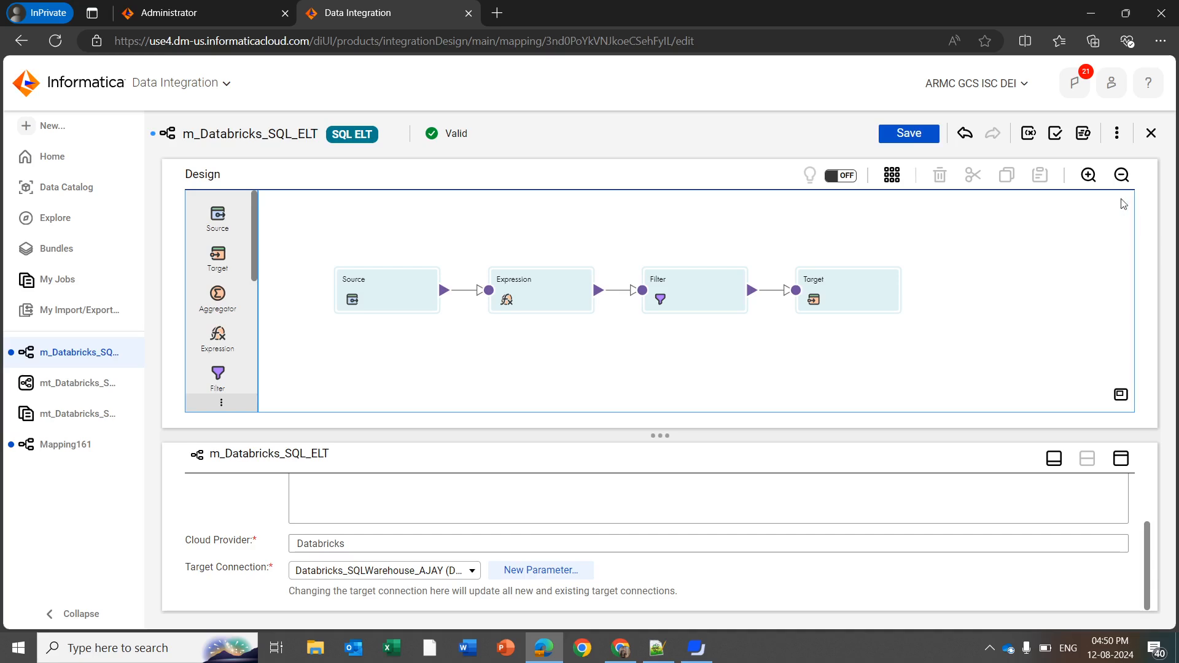
- Generate the SQL ELT query for m_Databricks_SQL_ELT, agreeing to save the mapping changes
{"action": "left_click", "coordinate": [1090, 146]}
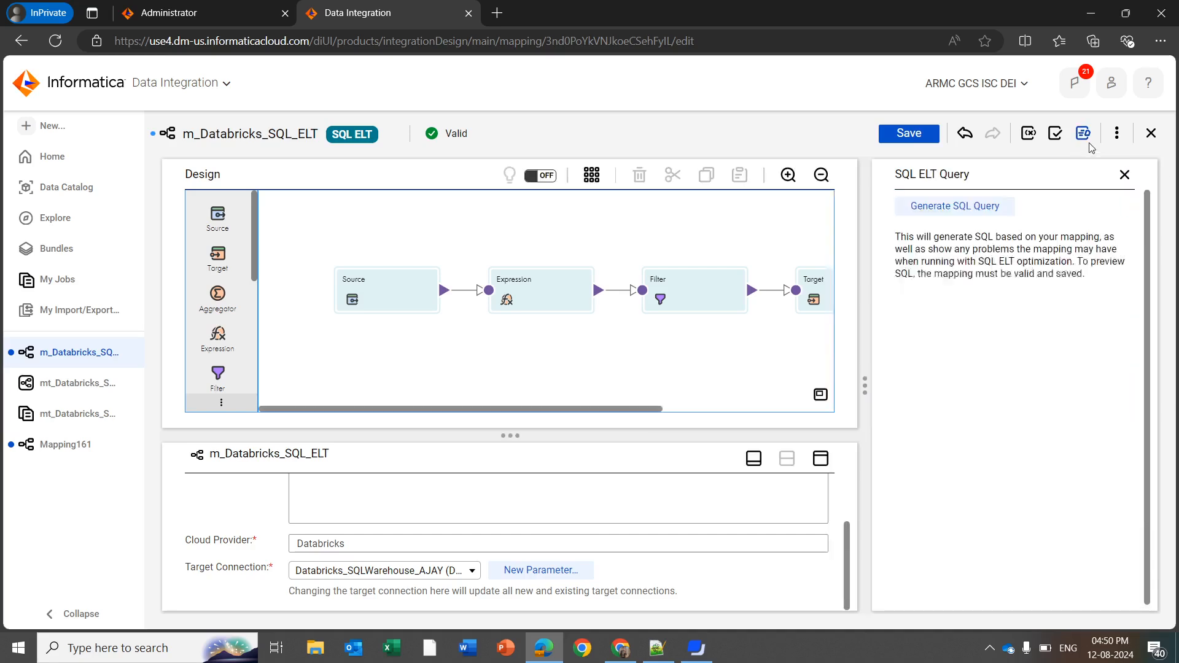
{"action": "left_click", "coordinate": [949, 206]}
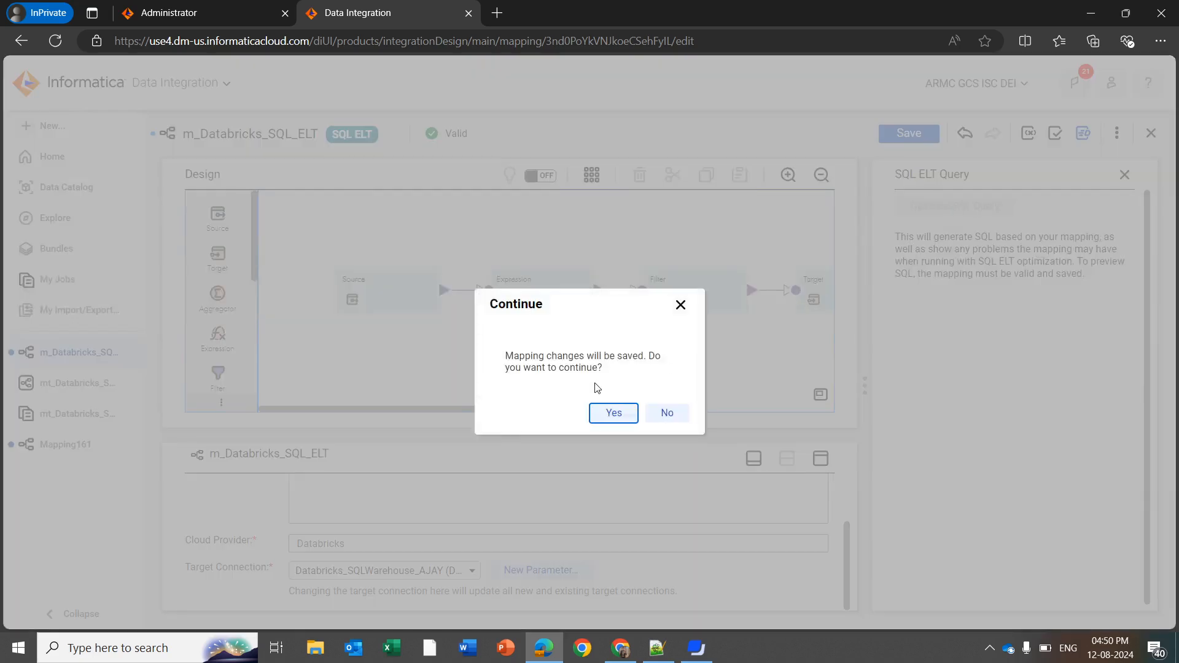
{"action": "left_click", "coordinate": [613, 414]}
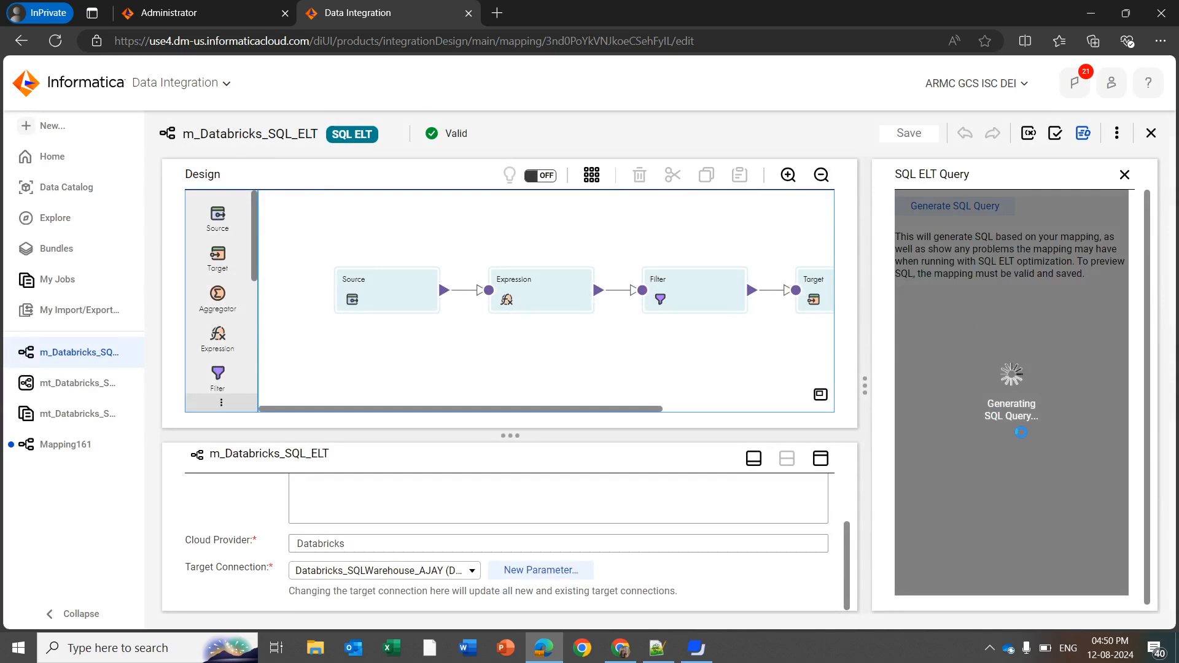
- Check the status of the mapping's SQL ELT preview job in the job list and return to m_Databricks_SQL_ELT
{"action": "left_click", "coordinate": [66, 294]}
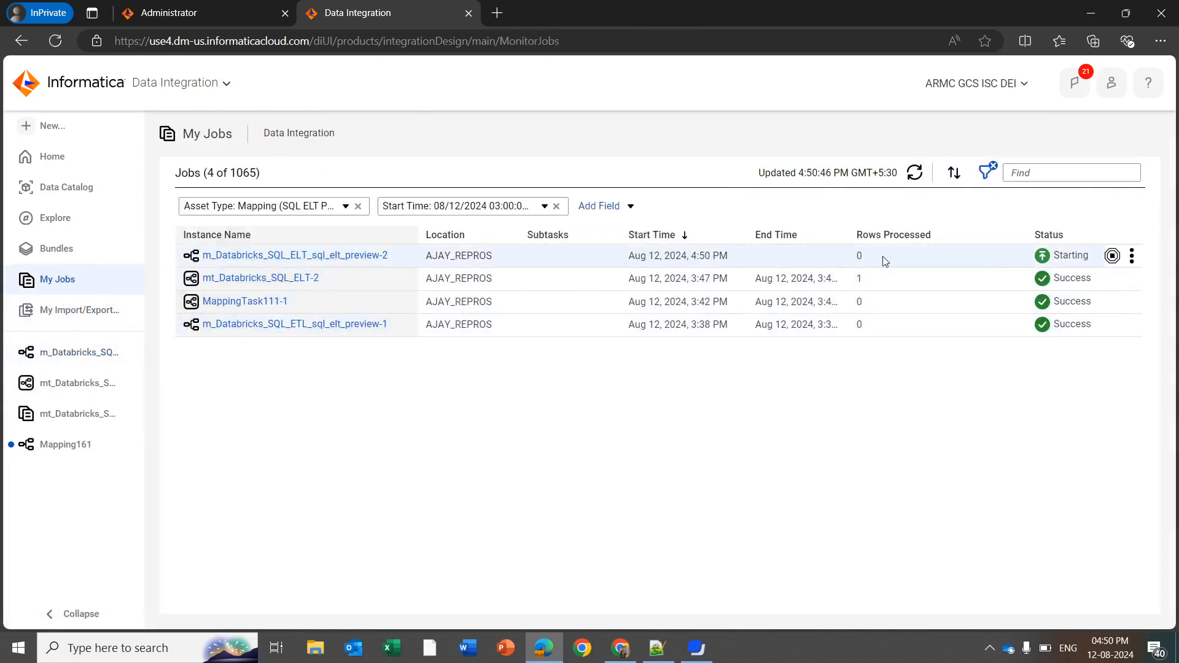
{"action": "left_click", "coordinate": [79, 352]}
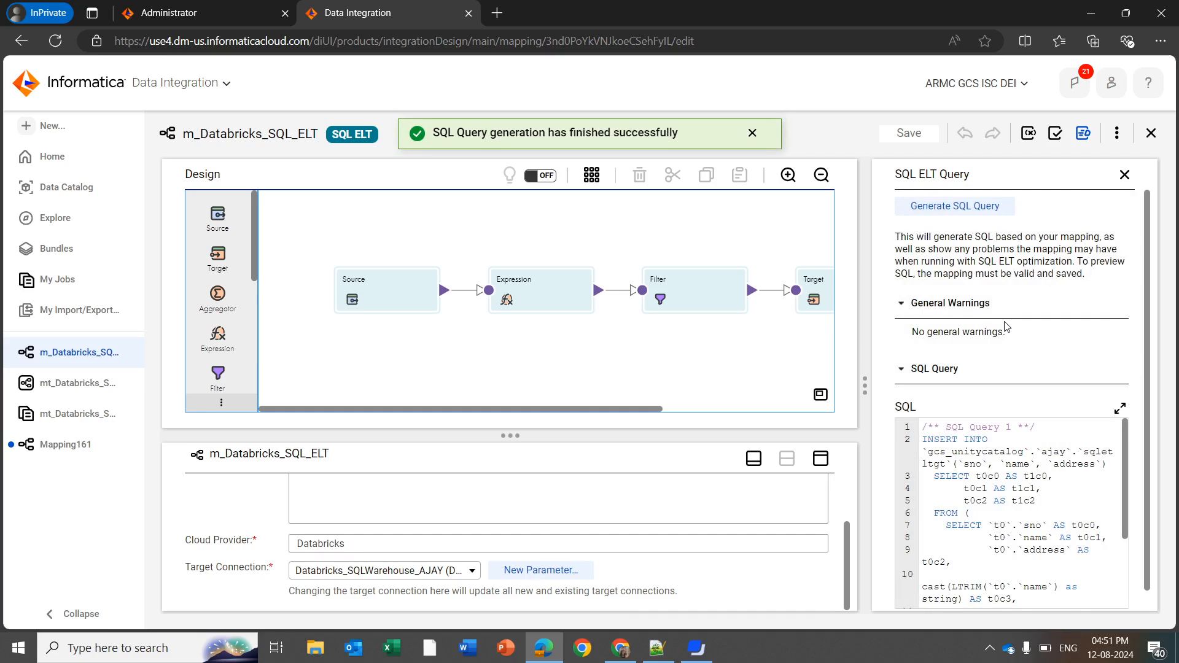
- Examine the generated SQL query in its enlarged view, including the LTRIM cast and the WHERE condition, and close the view
{"action": "scroll", "coordinate": [968, 359], "scroll_direction": "down", "scroll_amount": 1}
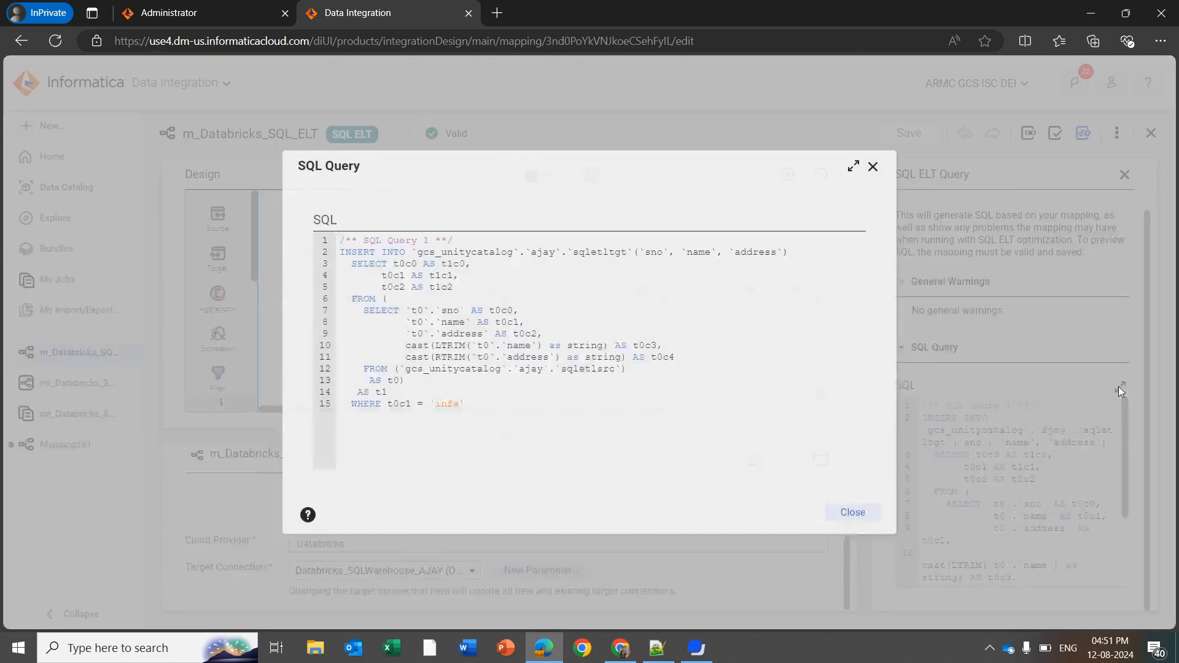
{"action": "left_click", "coordinate": [1120, 387]}
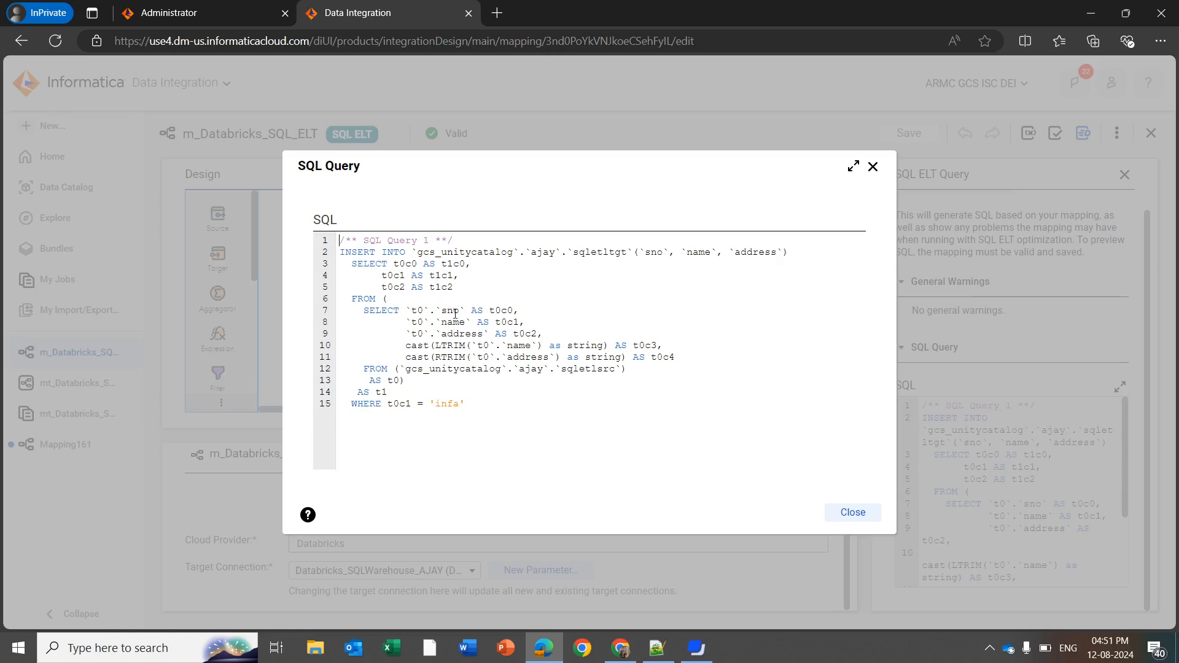
{"action": "double_click", "coordinate": [432, 345]}
{"action": "triple_click", "coordinate": [408, 405]}
{"action": "left_click", "coordinate": [559, 420]}
{"action": "left_click_drag", "start_coordinate": [505, 404], "coordinate": [335, 245]}
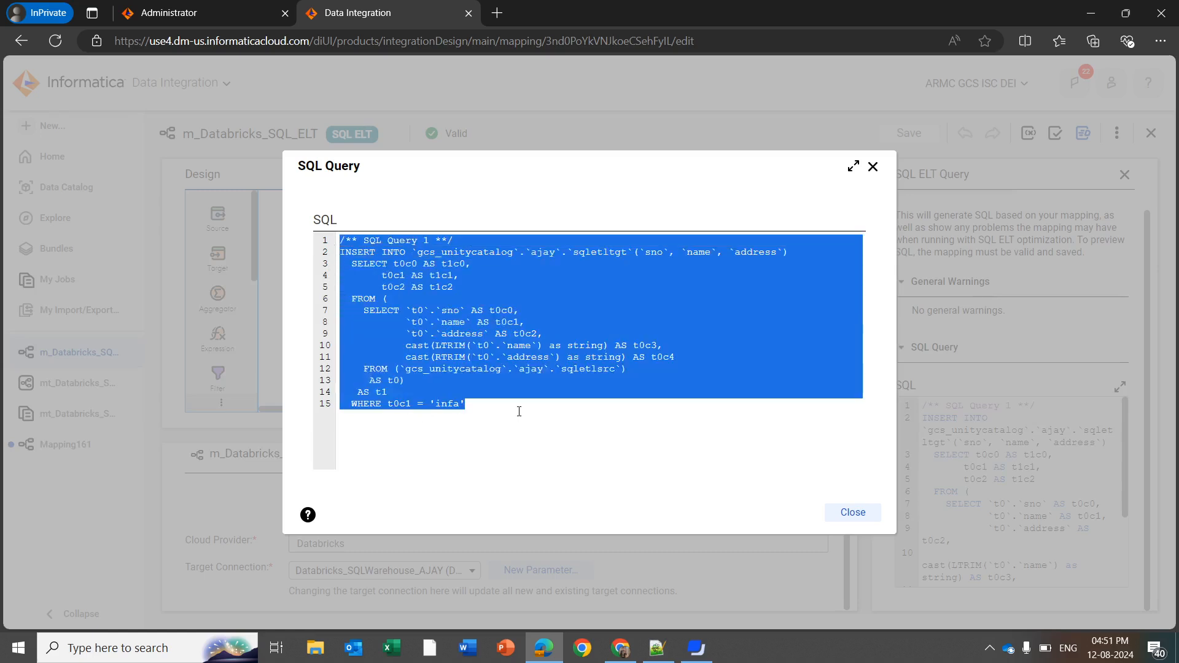
{"action": "left_click", "coordinate": [544, 415]}
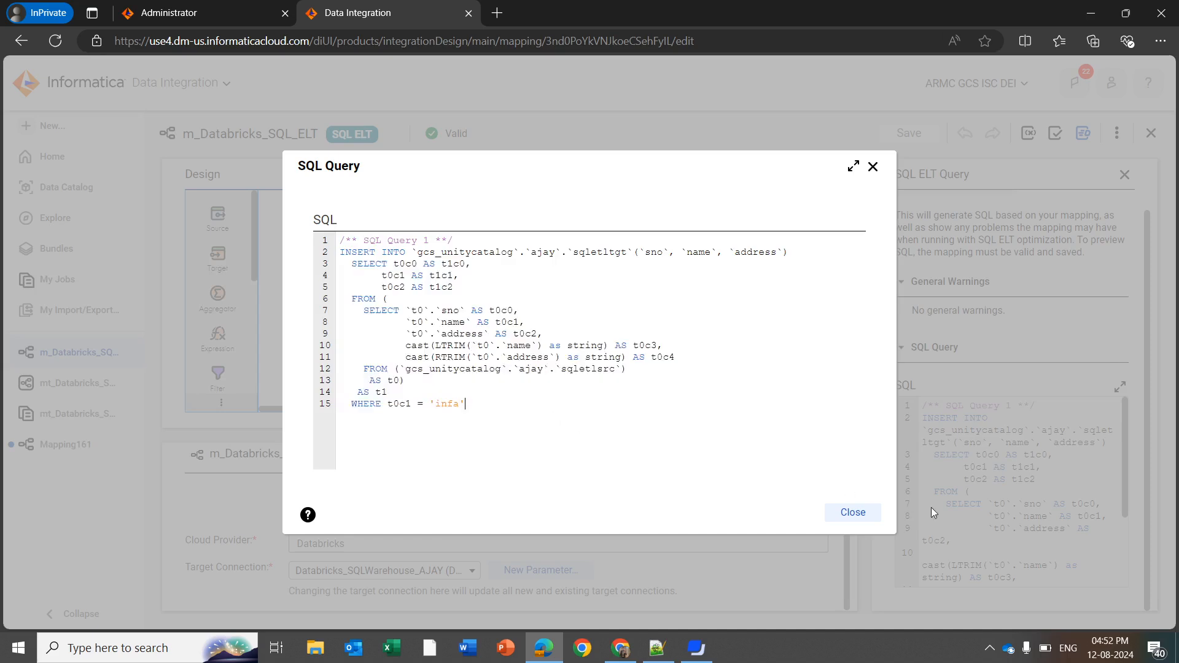
{"action": "left_click", "coordinate": [834, 515]}
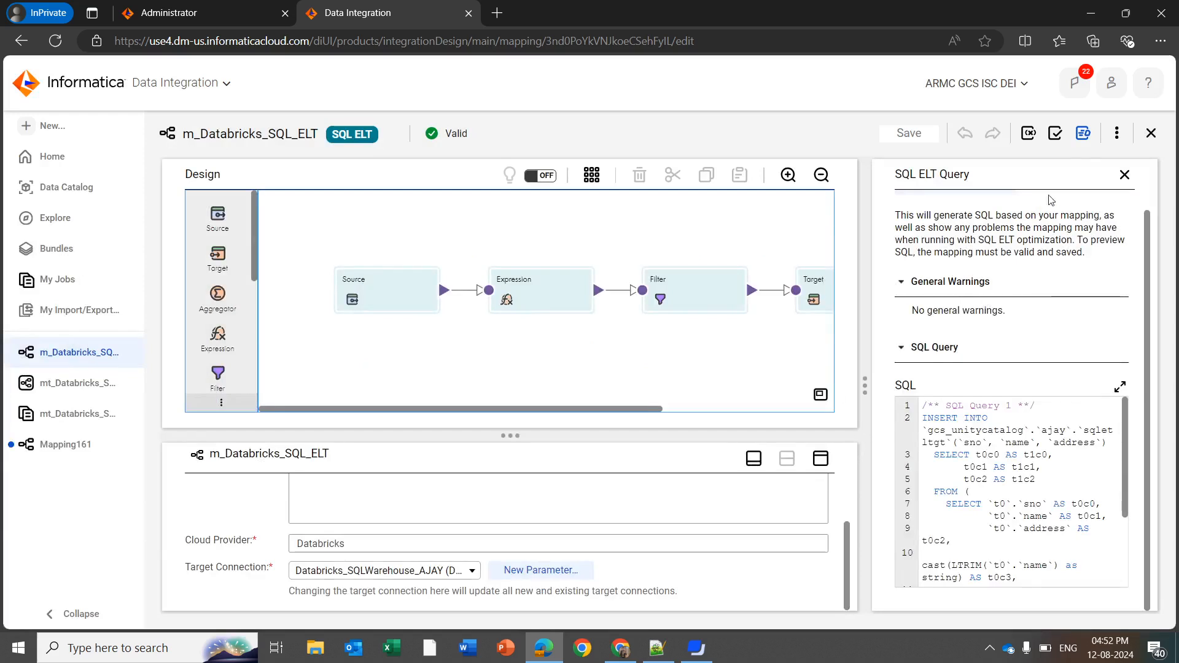
- Start a new mapping task from m_Databricks_SQL_ELT and look over its general properties and mapping image
{"action": "left_click", "coordinate": [1117, 133]}
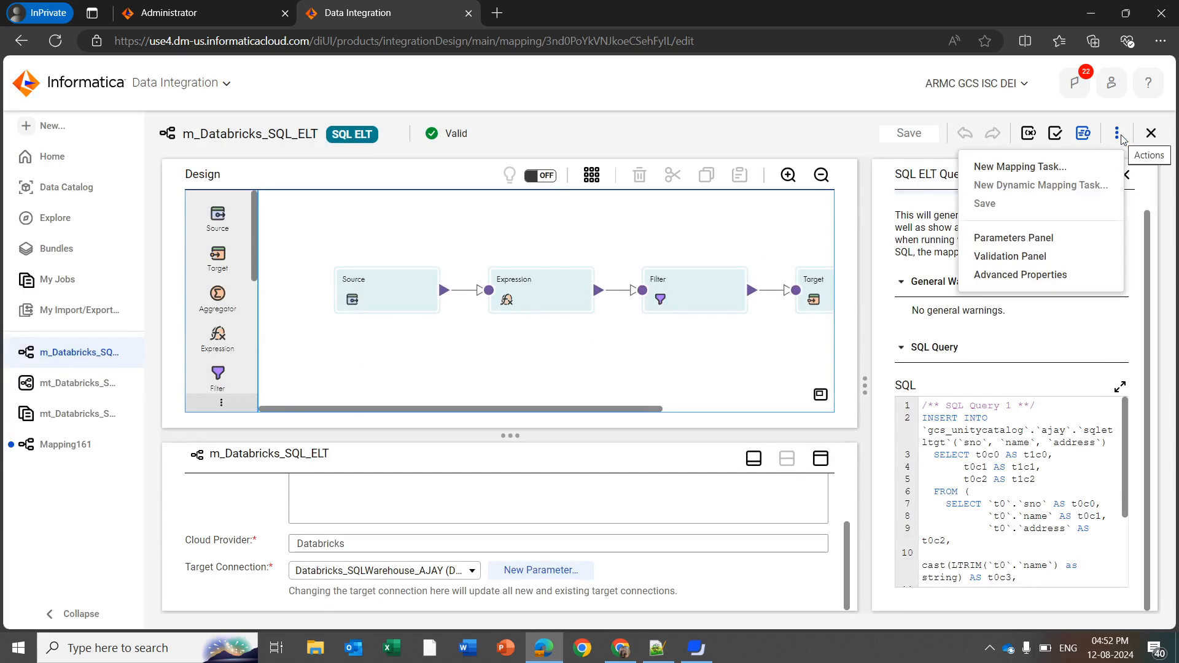
{"action": "left_click", "coordinate": [1072, 167]}
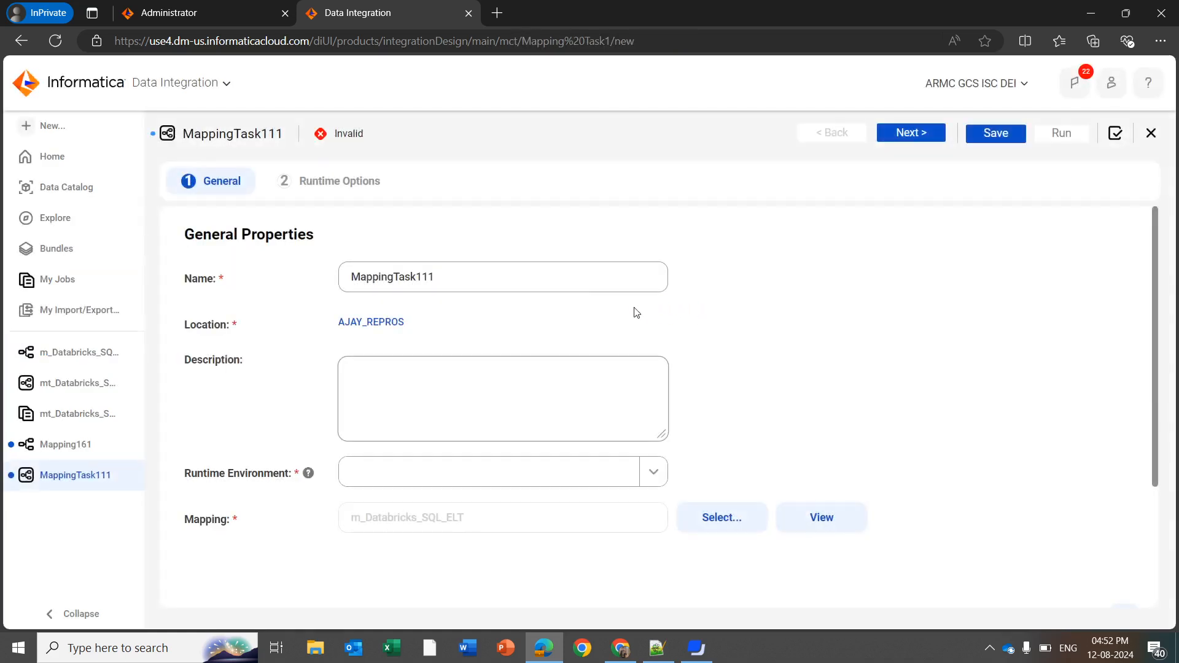
{"action": "scroll", "coordinate": [419, 322], "scroll_direction": "down", "scroll_amount": 3}
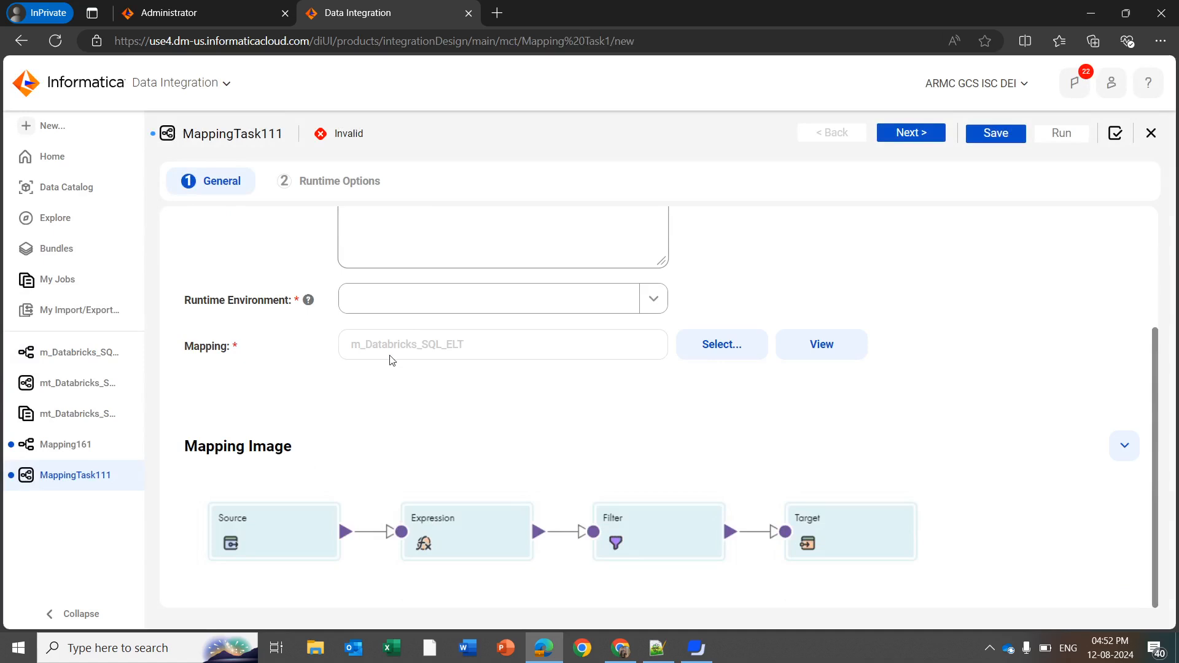
{"action": "left_click", "coordinate": [381, 310]}
- Review the existing mapping task mt_Databricks_SQL_ELT: its general properties, mapping image and runtime options
{"action": "left_click", "coordinate": [39, 386]}
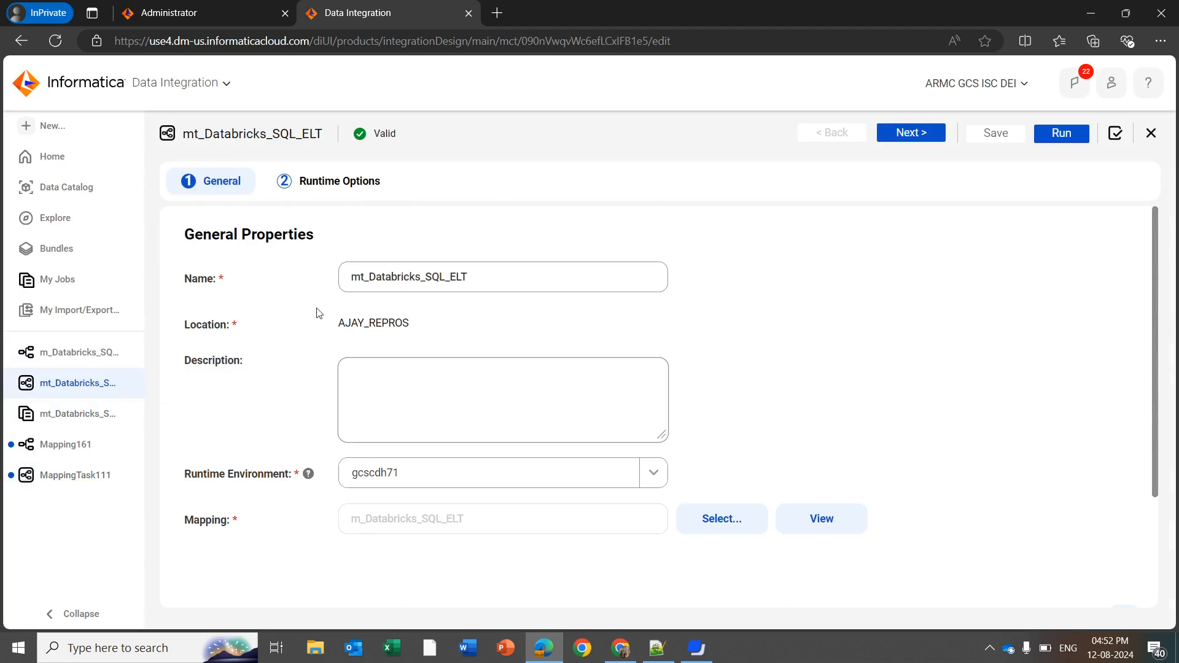
{"action": "scroll", "coordinate": [312, 333], "scroll_direction": "down", "scroll_amount": 1}
{"action": "scroll", "coordinate": [312, 333], "scroll_direction": "up", "scroll_amount": 1}
{"action": "scroll", "coordinate": [366, 277], "scroll_direction": "down", "scroll_amount": 2}
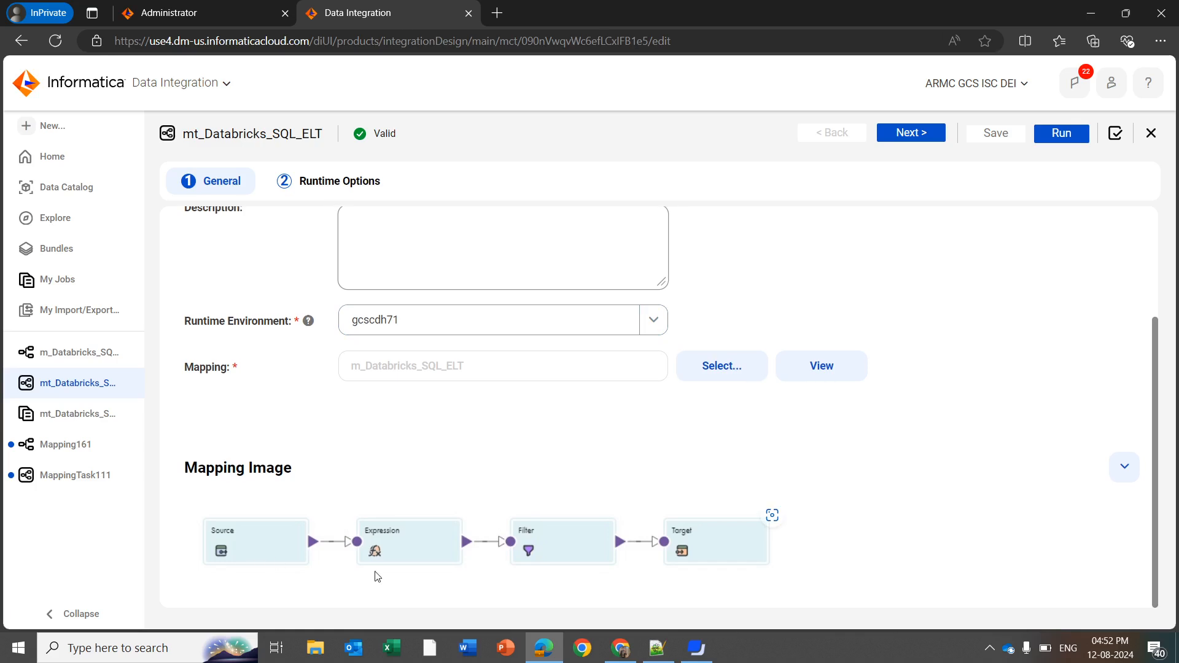
{"action": "scroll", "coordinate": [1020, 312], "scroll_direction": "up", "scroll_amount": 2}
{"action": "left_click", "coordinate": [918, 139]}
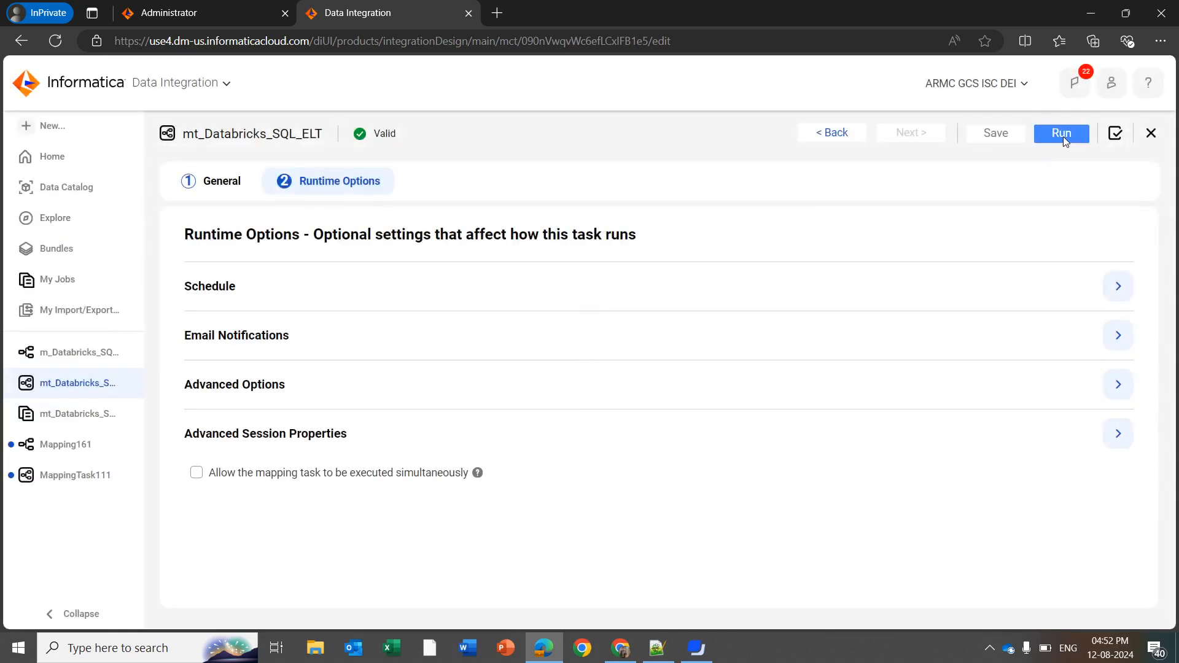
- Open the completed job mt_Databricks_SQL_ELT-2 from the job list and check its status and the target's success rows
{"action": "left_click", "coordinate": [51, 288]}
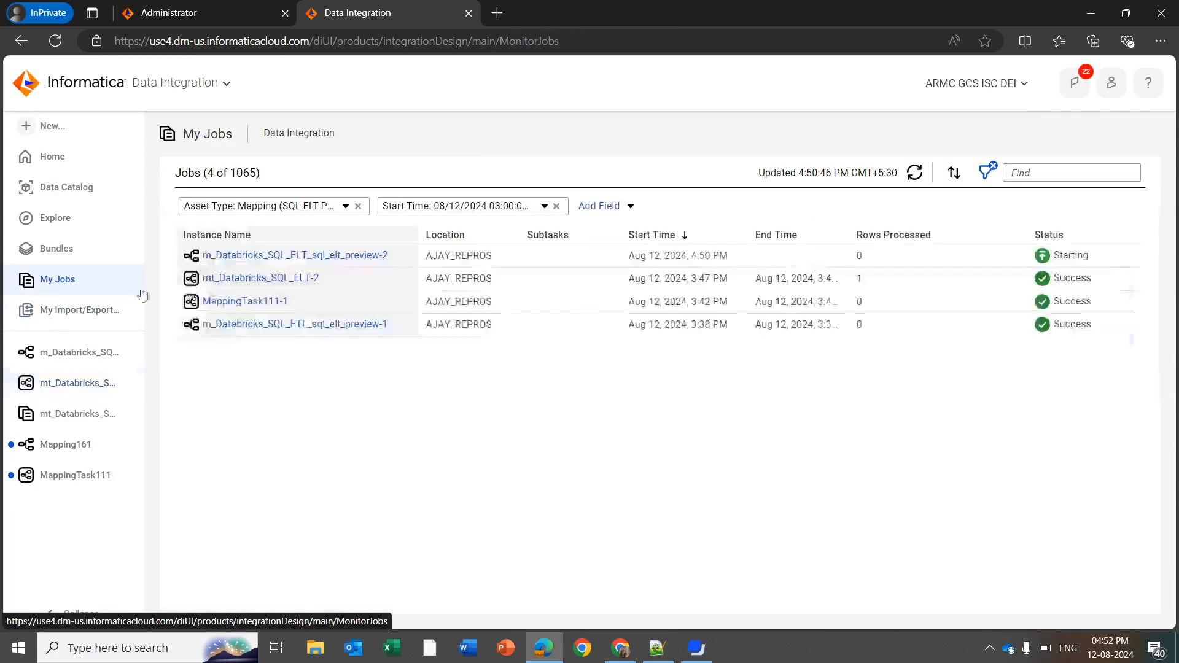
{"action": "left_click", "coordinate": [291, 280]}
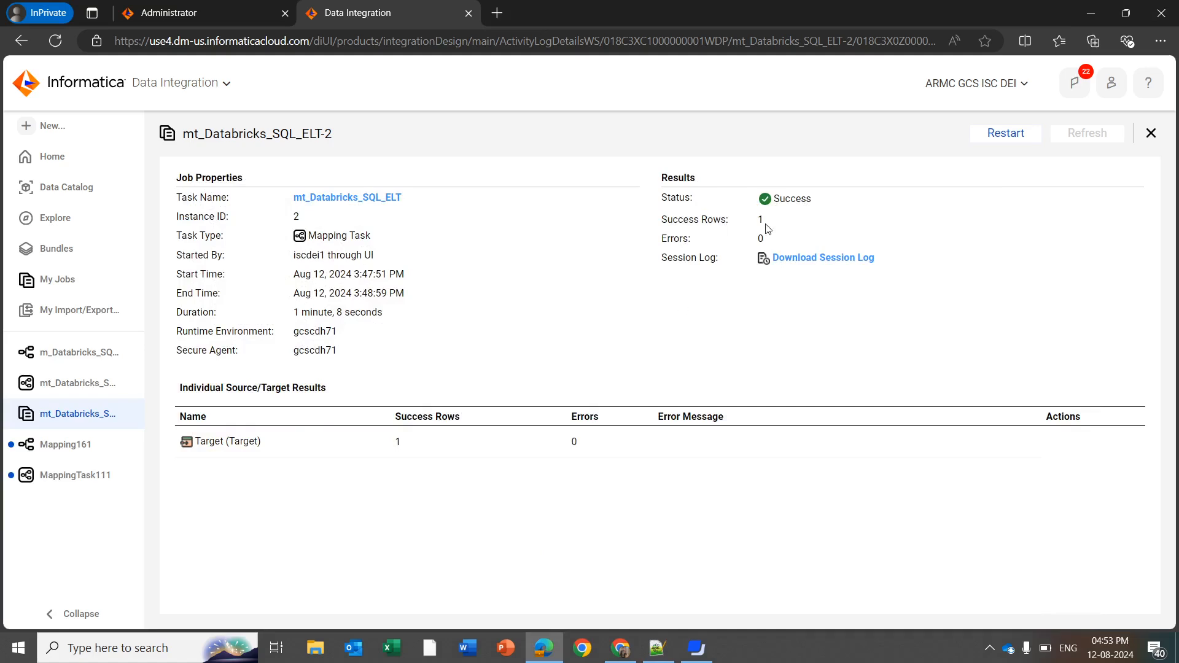
{"action": "left_click_drag", "start_coordinate": [376, 443], "coordinate": [432, 445]}
{"action": "left_click", "coordinate": [462, 518]}
- Switch to Notepad++ and examine the full Databricks PDO Query entry in the session log mt_Databricks_SQL_ELT_2.log
{"action": "left_click", "coordinate": [657, 648]}
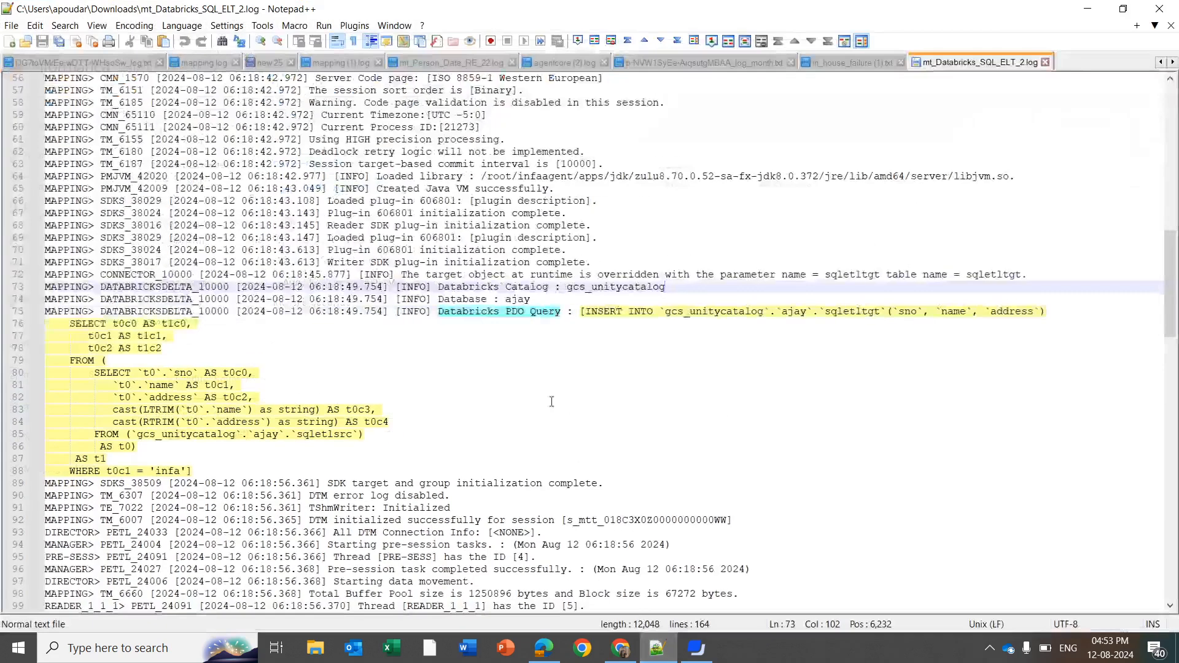
{"action": "double_click", "coordinate": [460, 312]}
{"action": "left_click", "coordinate": [484, 374]}
{"action": "left_click", "coordinate": [473, 311]}
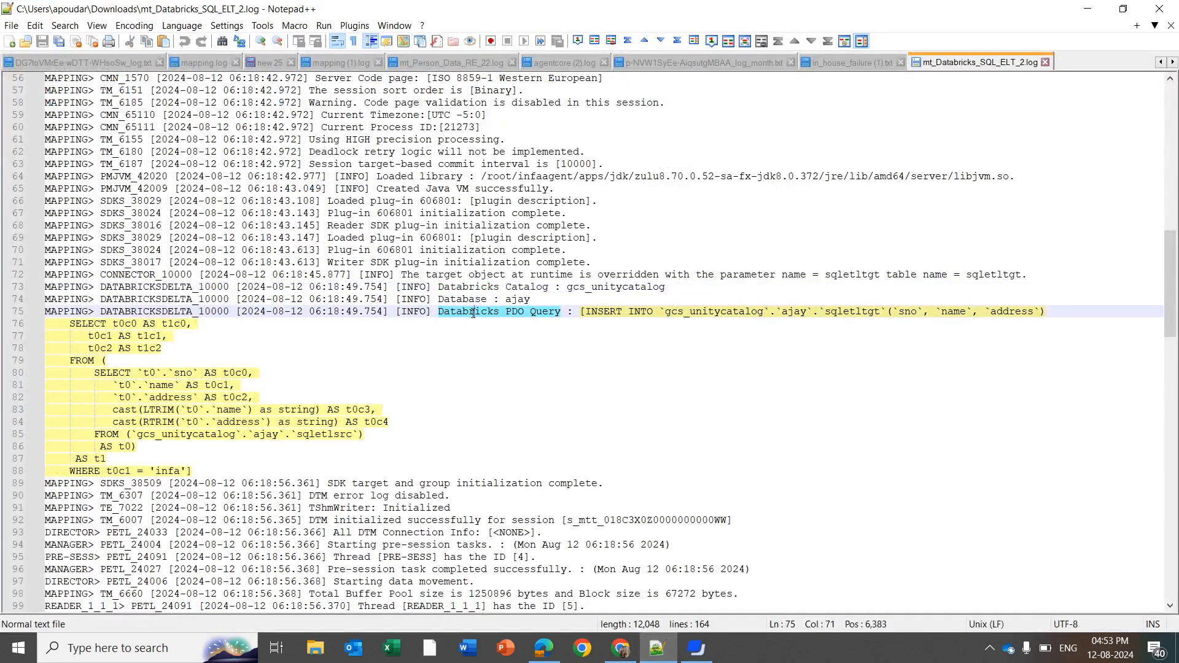
{"action": "left_click", "coordinate": [581, 313]}
{"action": "left_click", "coordinate": [212, 472]}
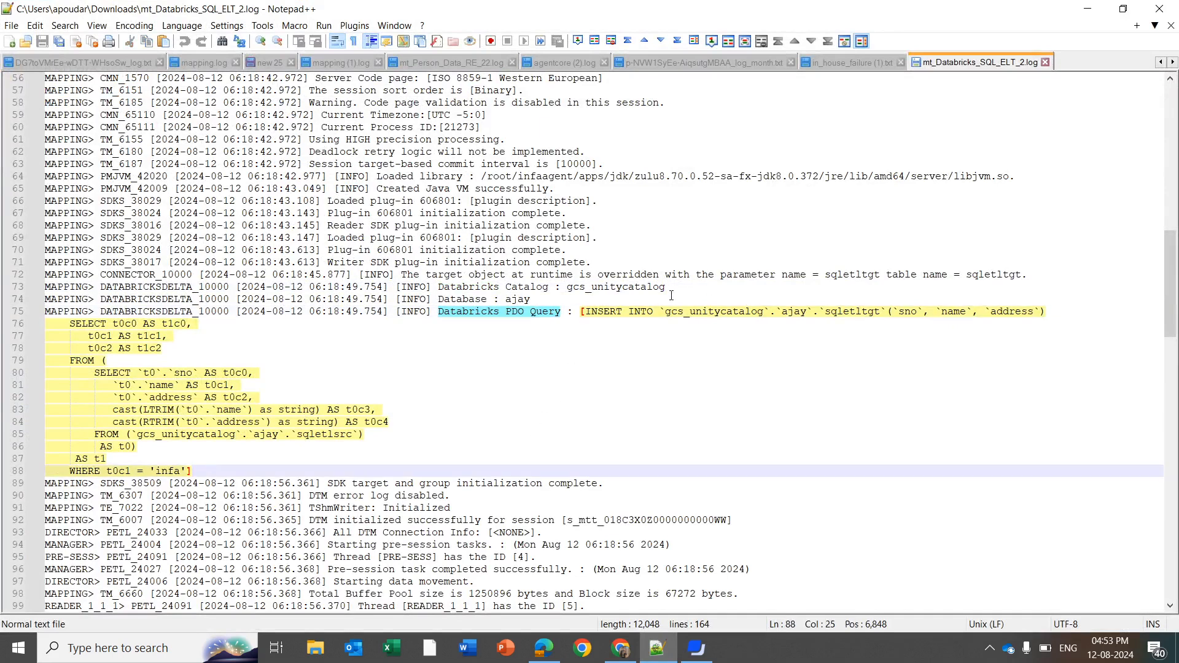